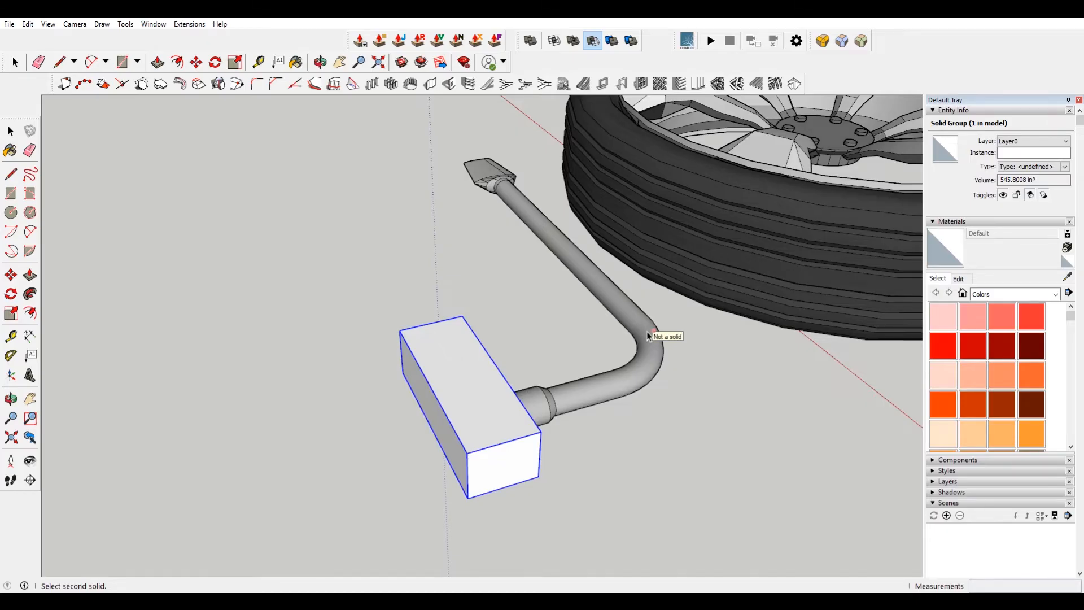
Step: Delete the rectangular box covering the lug wrench's socket end
key(space)
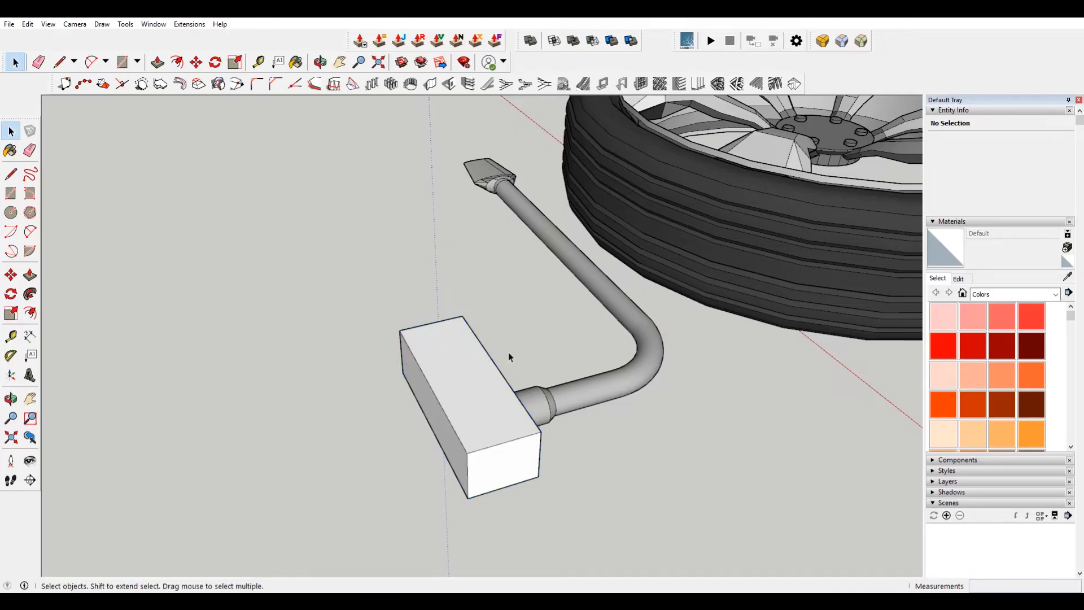
click(473, 369)
key(Delete)
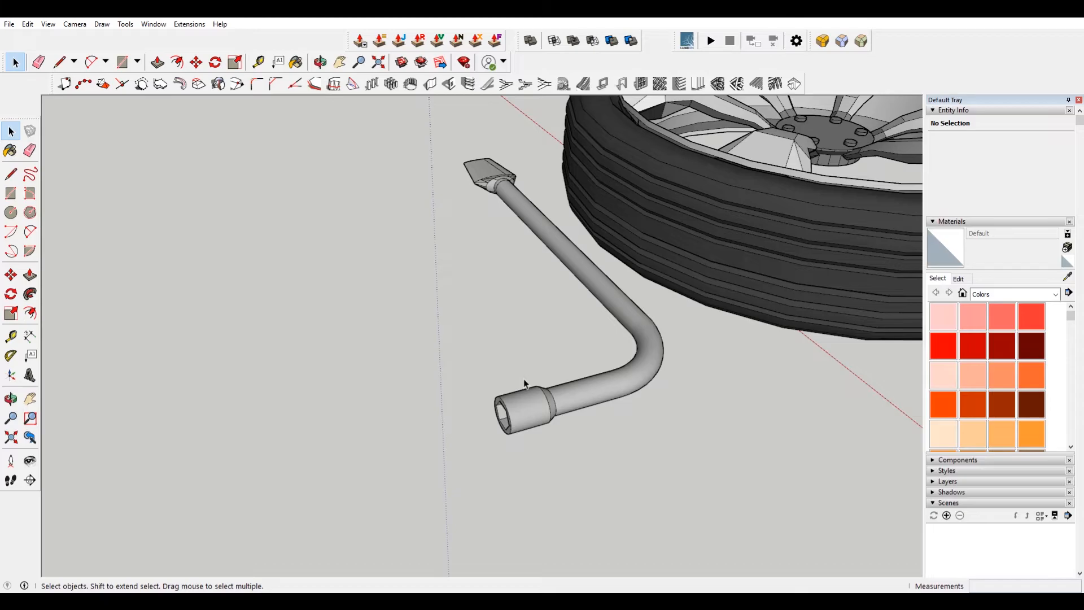
Step: Copy the lug wrench group to the empty ground away from the wheel
click(533, 226)
scroll(534, 242, down, 2)
middle_drag(534, 244, 557, 277)
key(m)
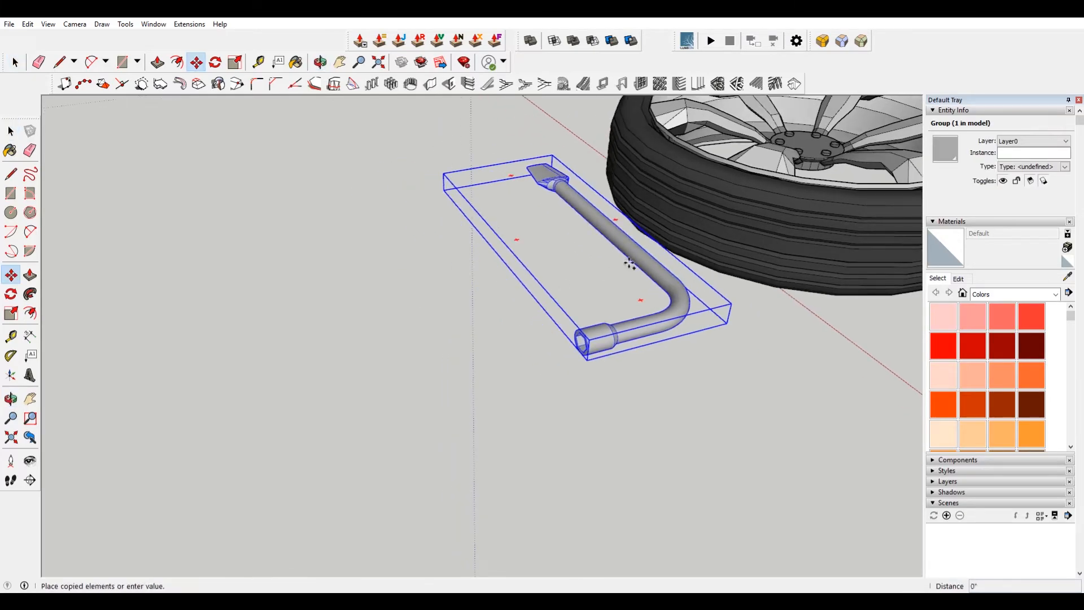
click(631, 263)
key(ctrl)
click(330, 323)
key(space)
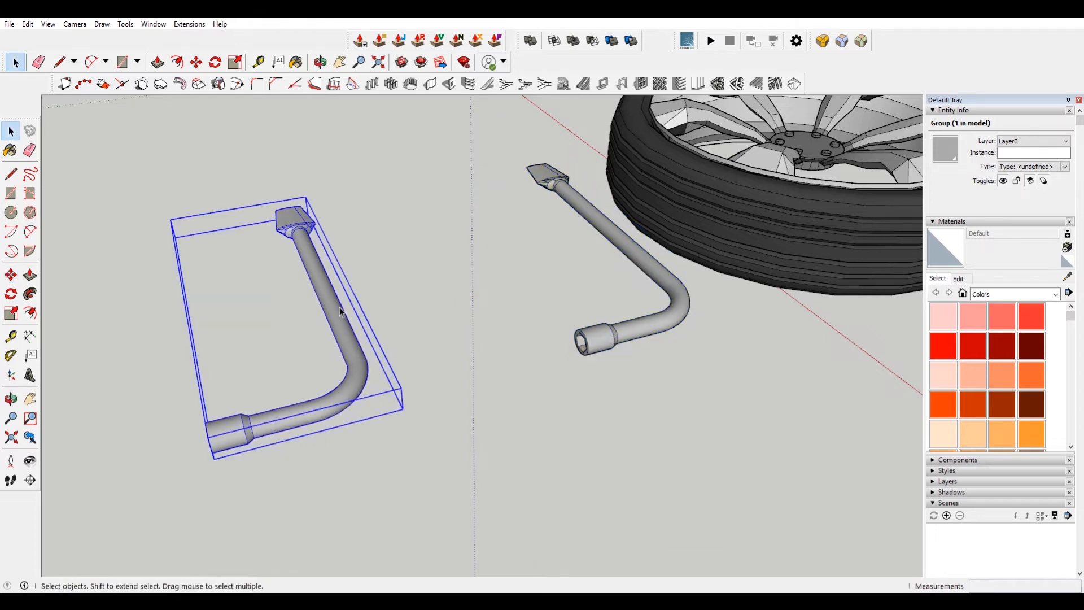
Step: Explode the copied wrench group and select all of its loose geometry
right_click(339, 310)
click(394, 378)
click(344, 297)
click(332, 316)
drag(172, 152, 426, 490)
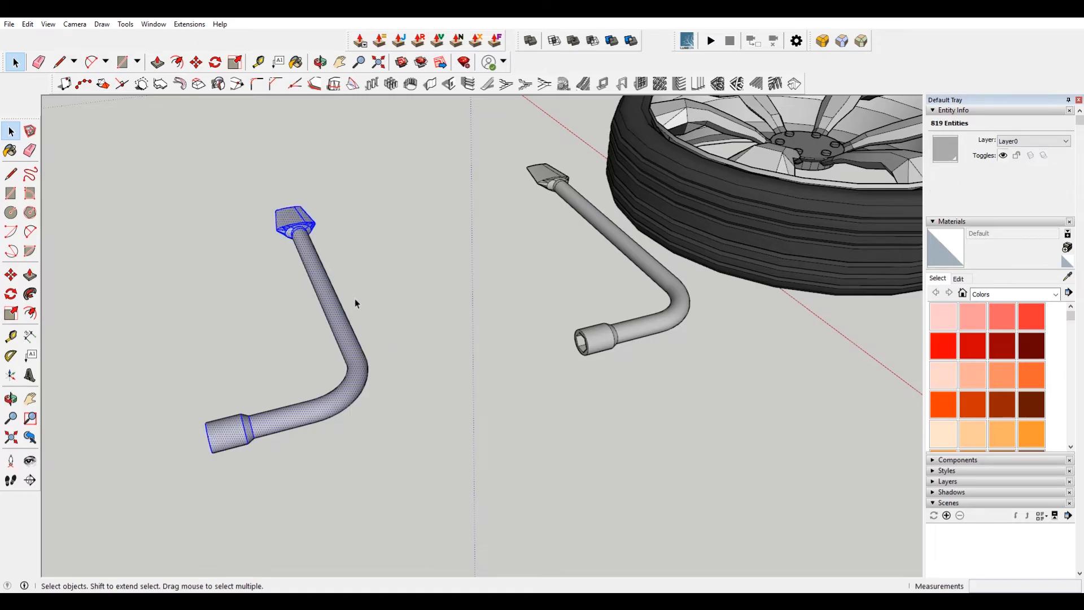
Step: Delete the exploded copy of the wrench
click(340, 340)
drag(113, 164, 449, 547)
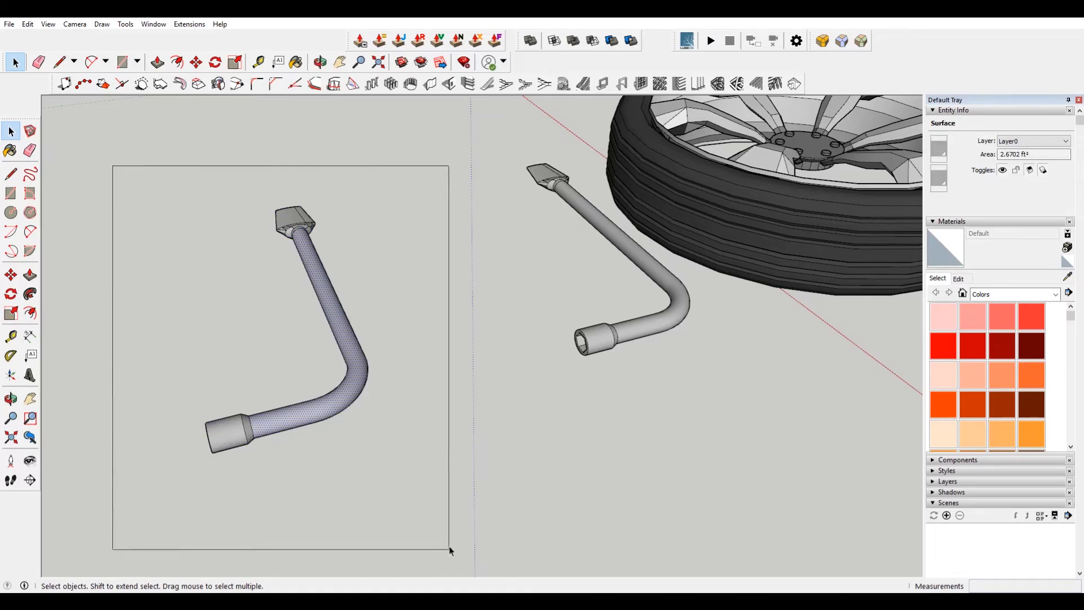
key(Delete)
Step: Open the original lug wrench group for editing
click(650, 269)
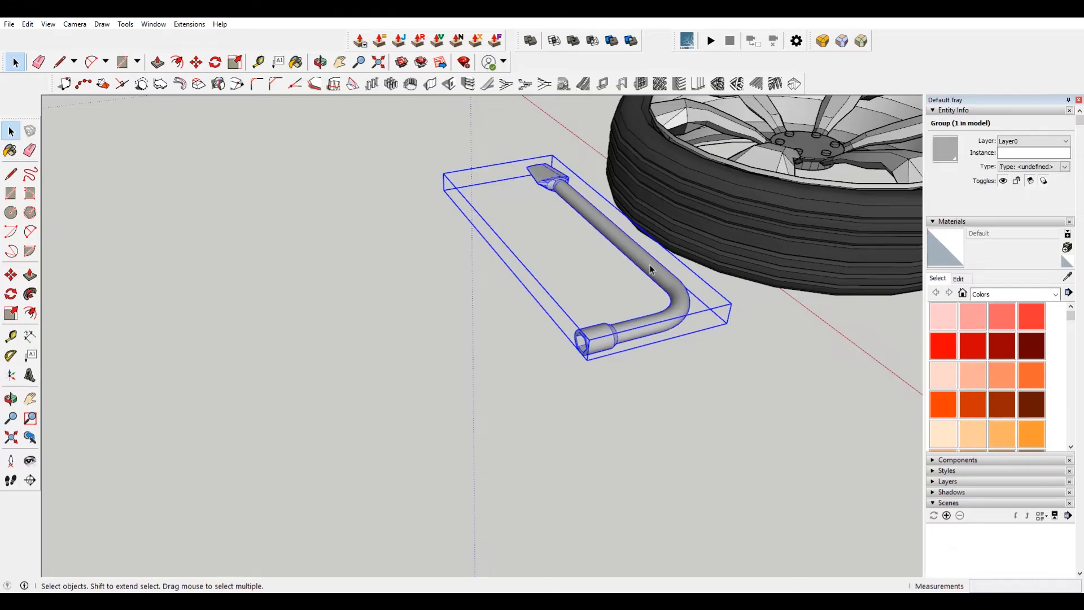
scroll(658, 281, up, 2)
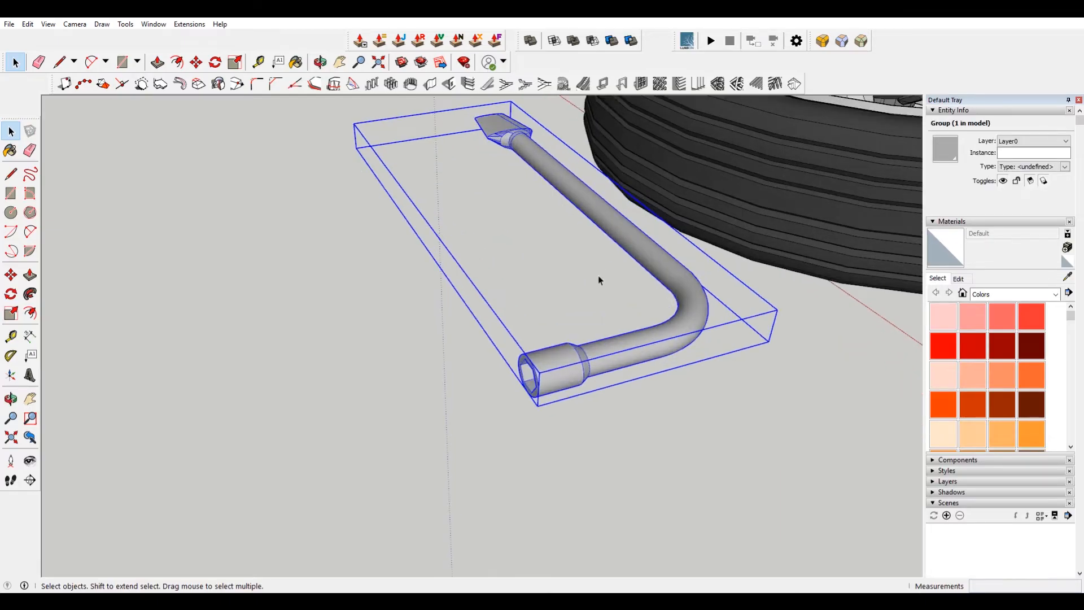
middle_drag(566, 331, 568, 361)
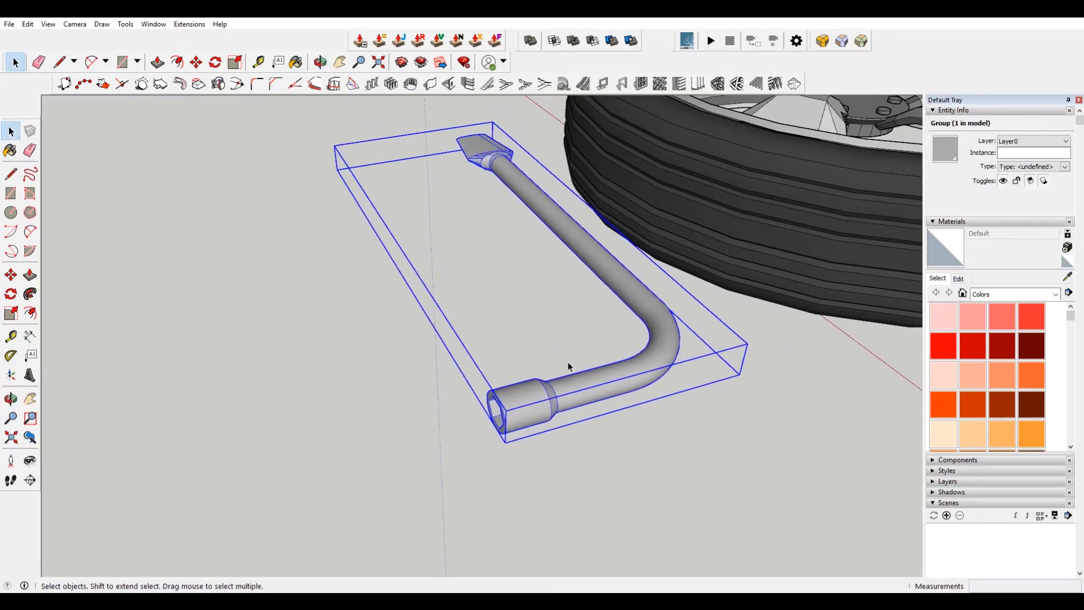
click(570, 335)
double_click(648, 303)
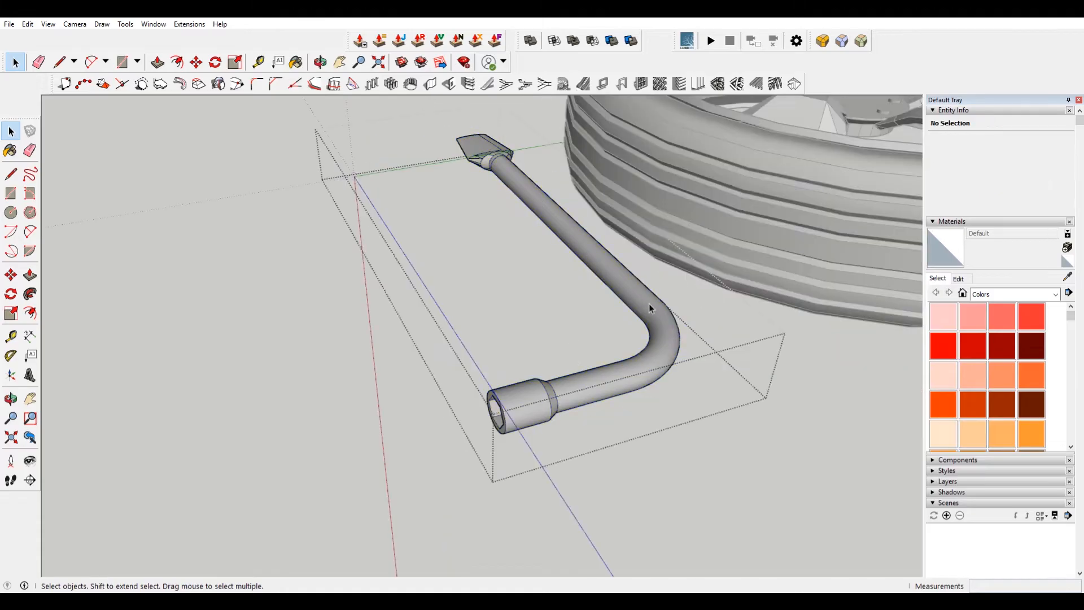
Step: Delete the bent pipe's surface inside the wrench group to expose the path line within
click(647, 315)
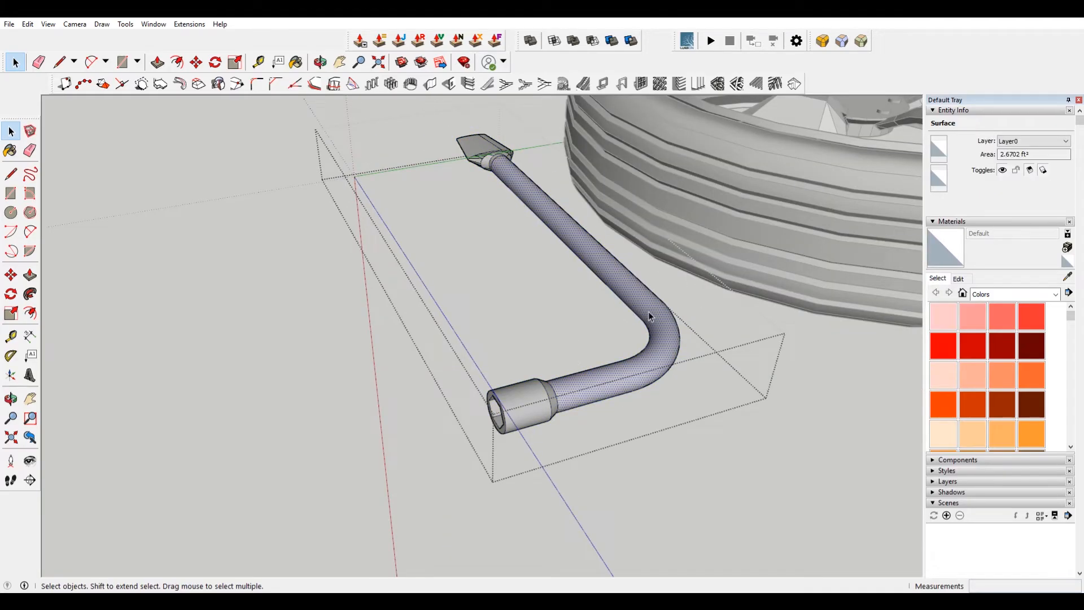
key(Delete)
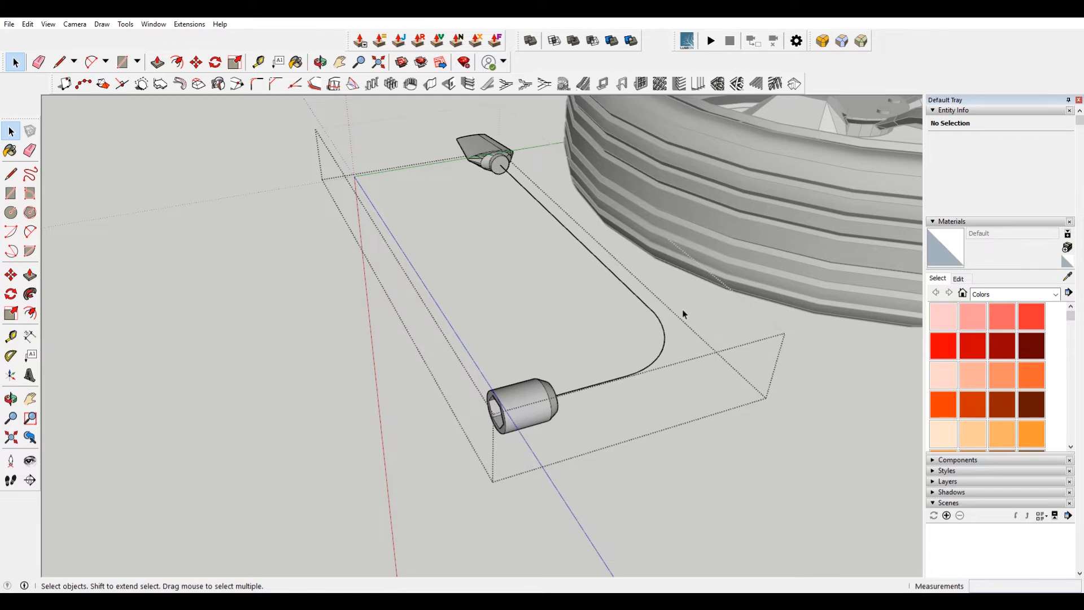
shift+middle_drag(682, 315, 616, 311)
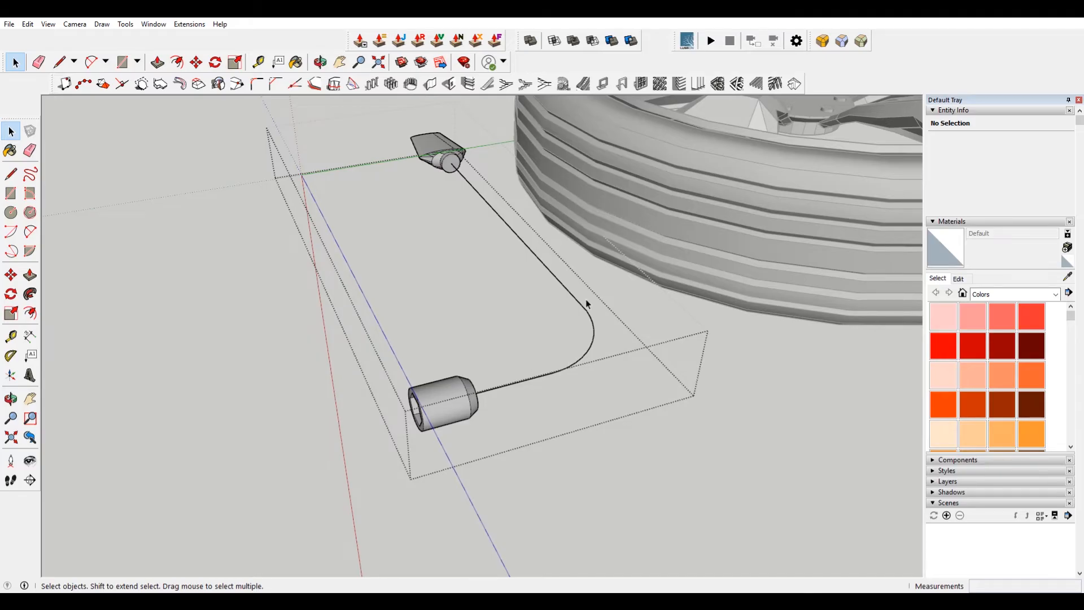
Step: Examine the wrench from its flat tip along the pipe to the hexagonal socket opening
middle_drag(346, 375, 400, 258)
shift+middle_drag(303, 204, 364, 160)
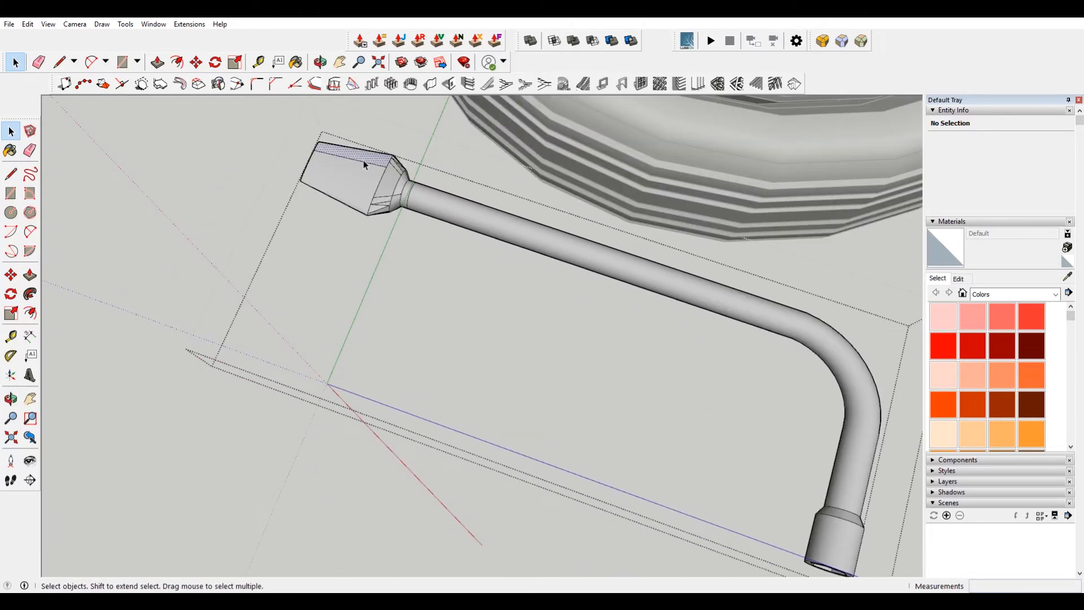
click(368, 167)
click(443, 224)
scroll(447, 195, down, 2)
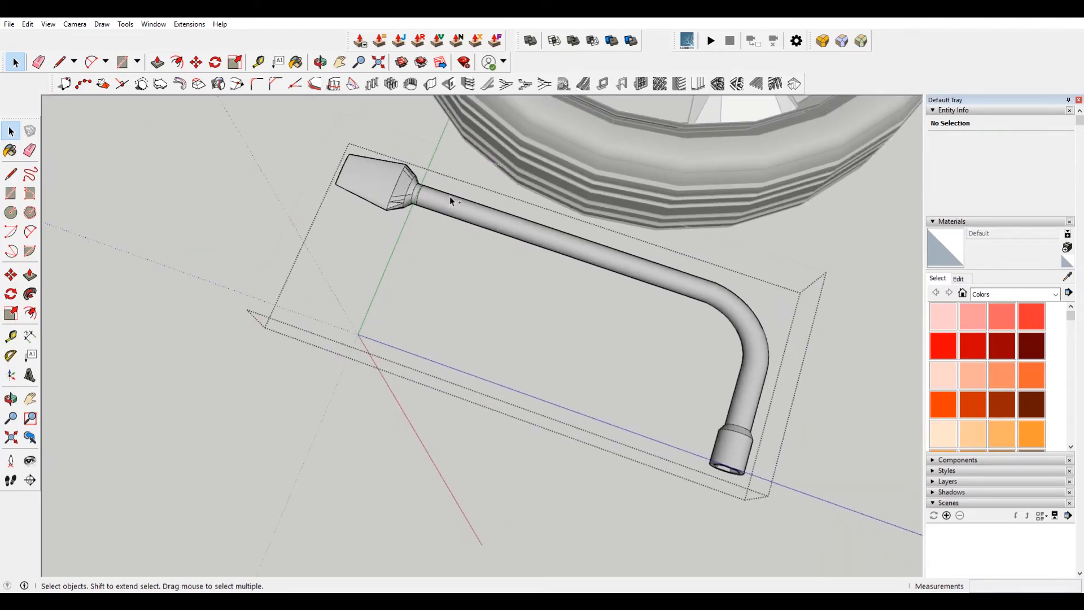
middle_drag(494, 275, 469, 347)
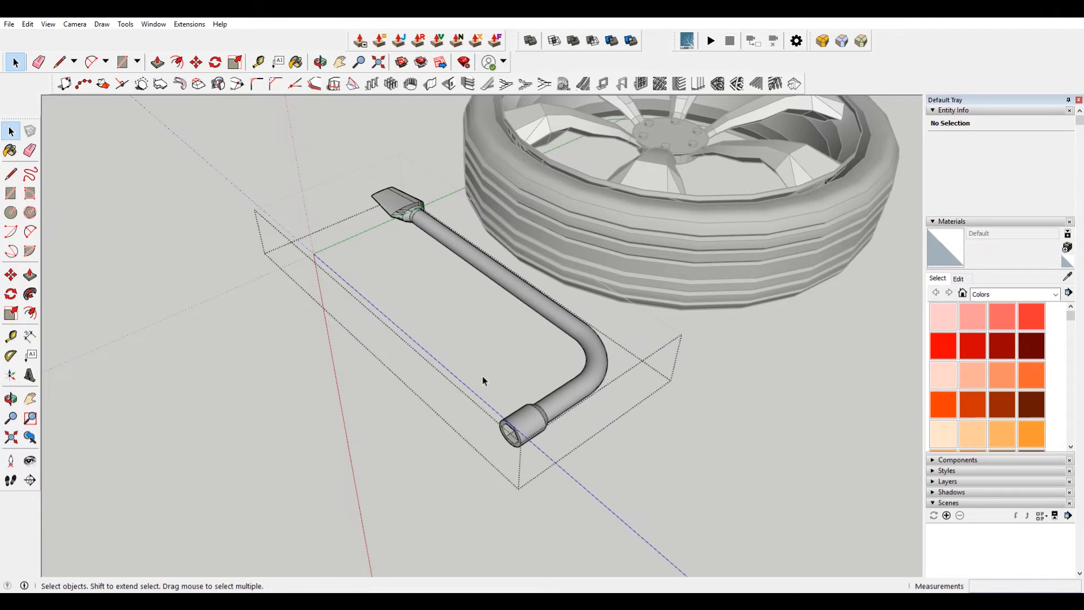
middle_drag(482, 375, 597, 266)
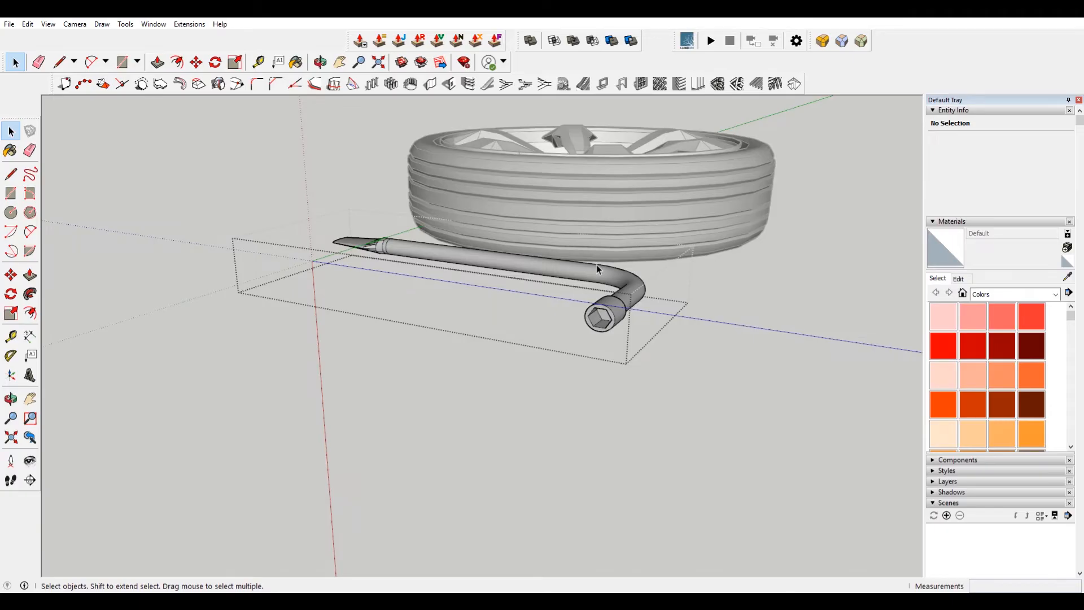
middle_drag(648, 318, 713, 219)
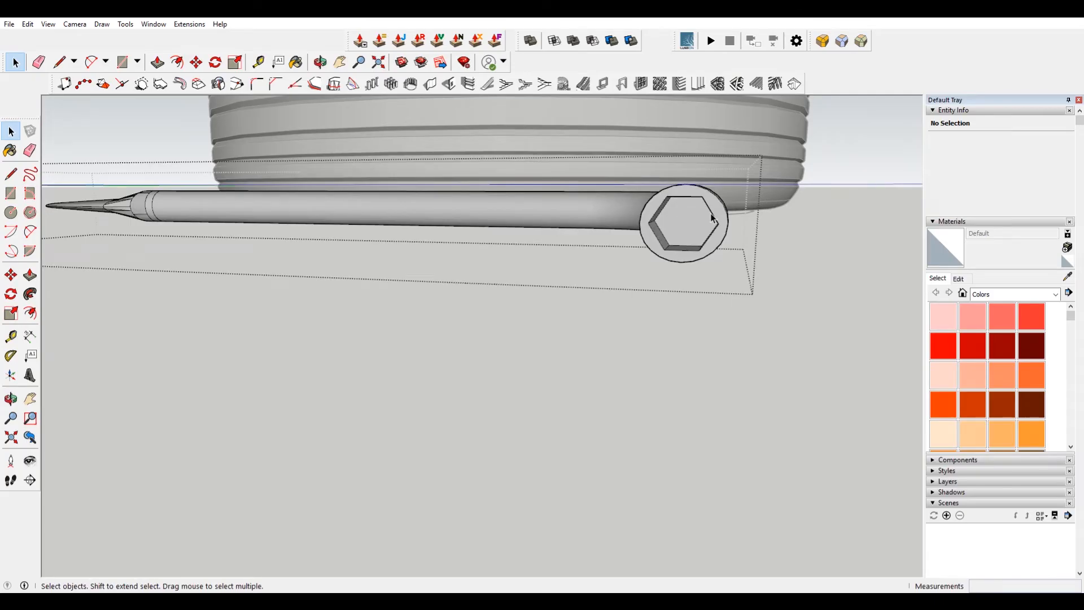
Step: Delete the hexagonal face at the bottom of the socket recess and the inner face behind it
scroll(712, 219, up, 1)
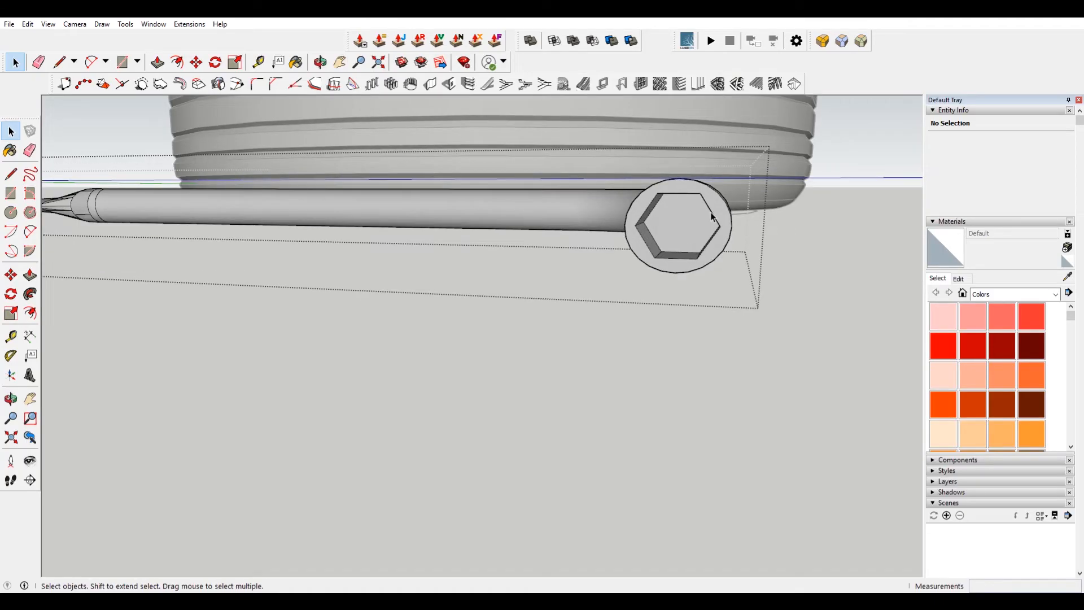
click(677, 229)
scroll(690, 221, up, 2)
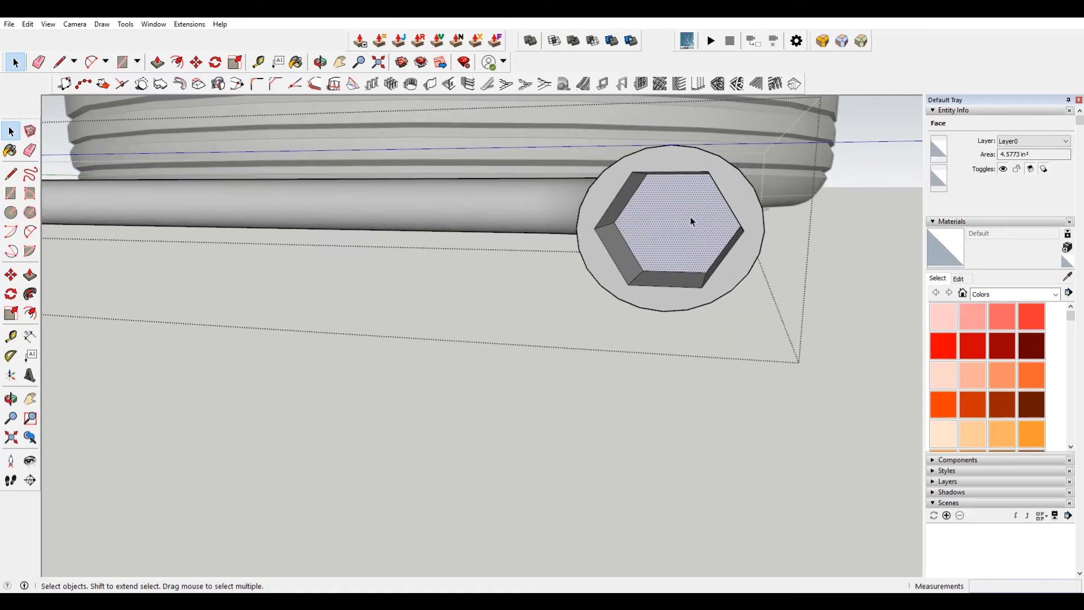
key(Delete)
scroll(691, 218, up, 2)
middle_drag(691, 218, 499, 219)
click(777, 225)
key(Delete)
middle_drag(686, 273, 654, 231)
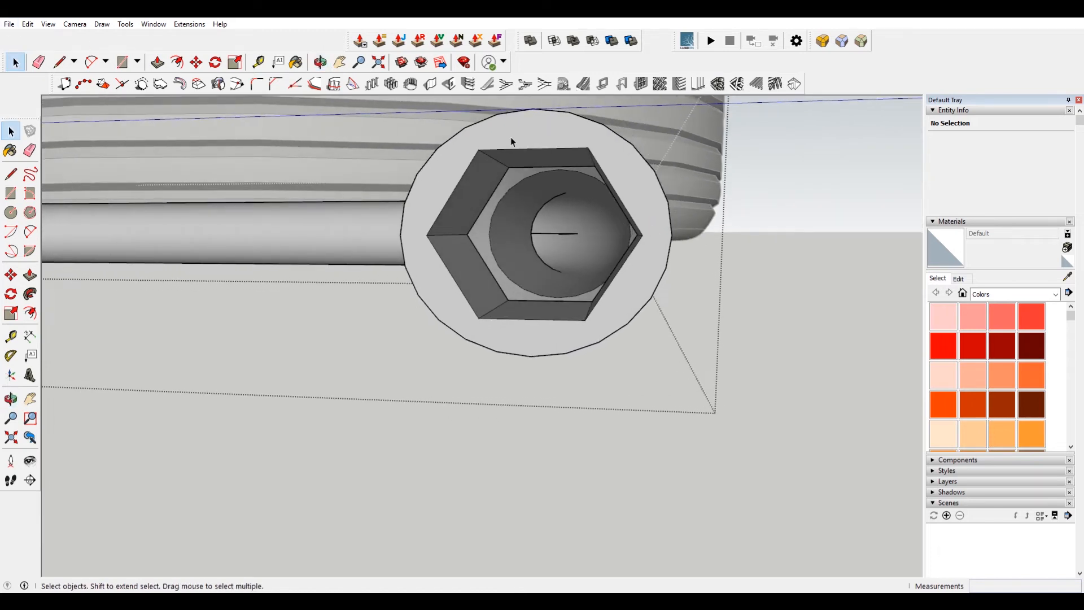
Step: Paste the hexagonal face in place at the bottom of the socket recess and clear the selection
click(27, 24)
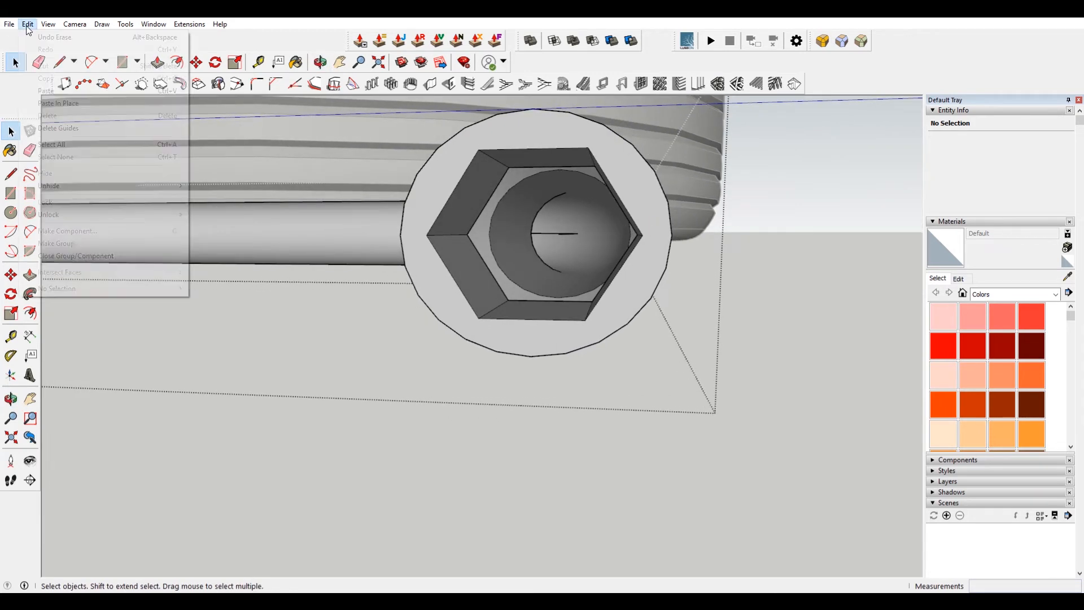
click(66, 107)
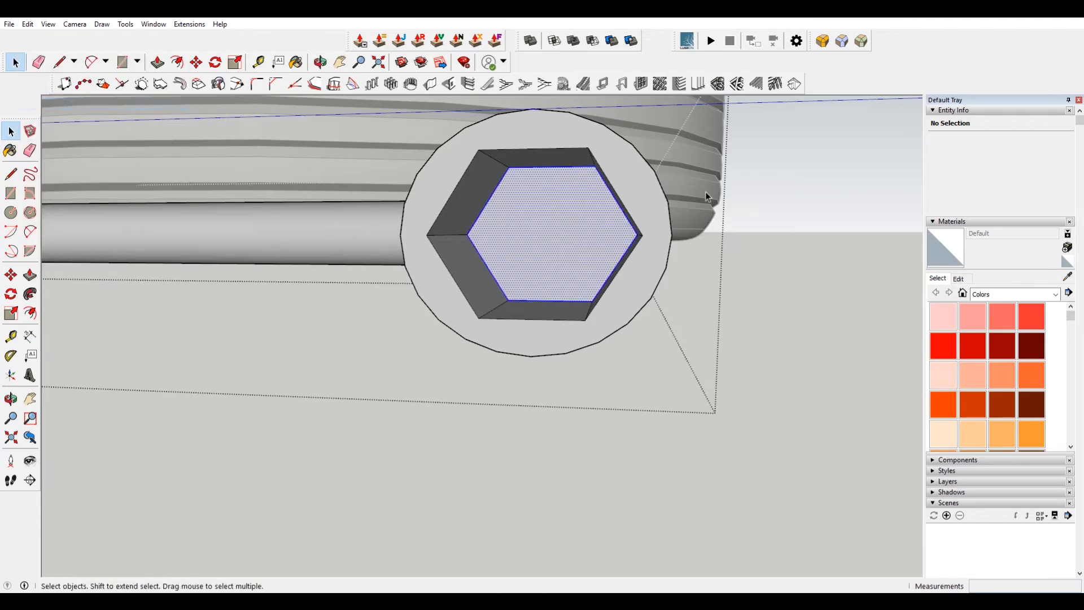
scroll(706, 192, down, 10)
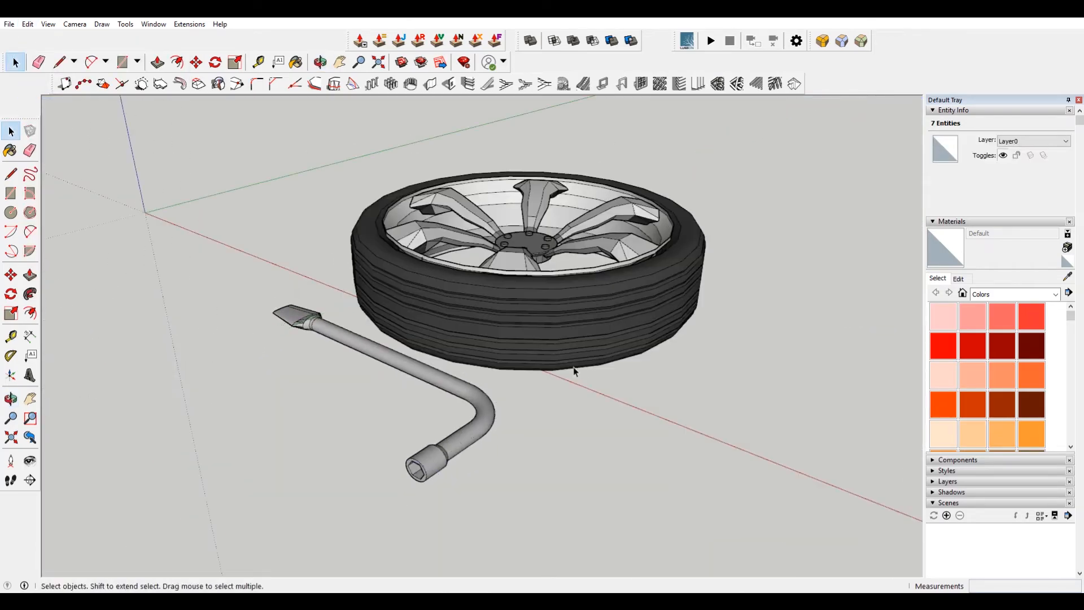
click(644, 388)
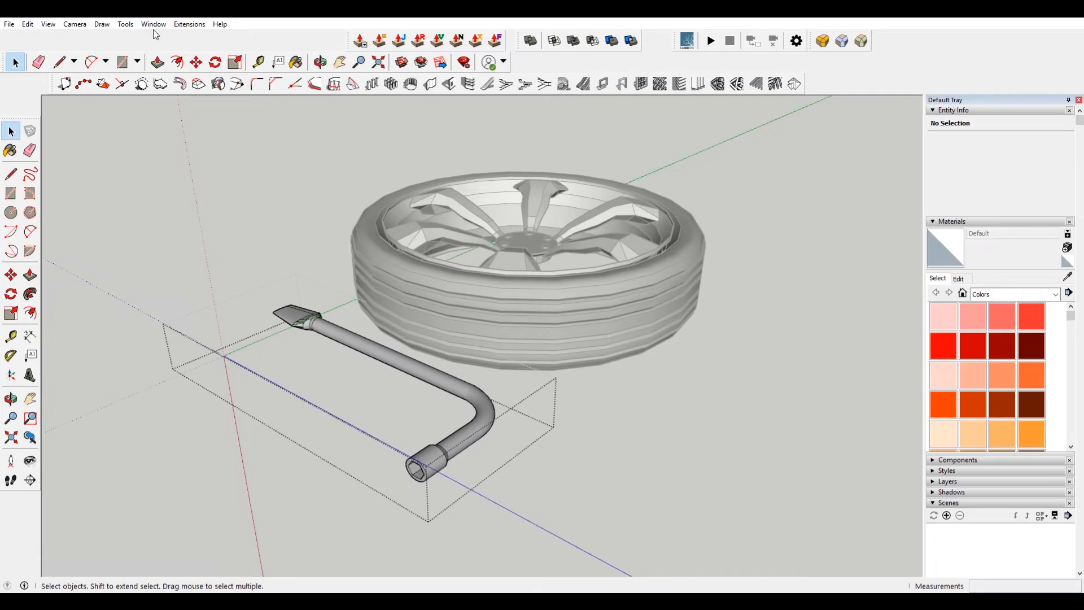
Step: Select all of the wrench's geometry and open the CleanUp³ options with the scope set to Selected
triple_click(330, 332)
click(151, 25)
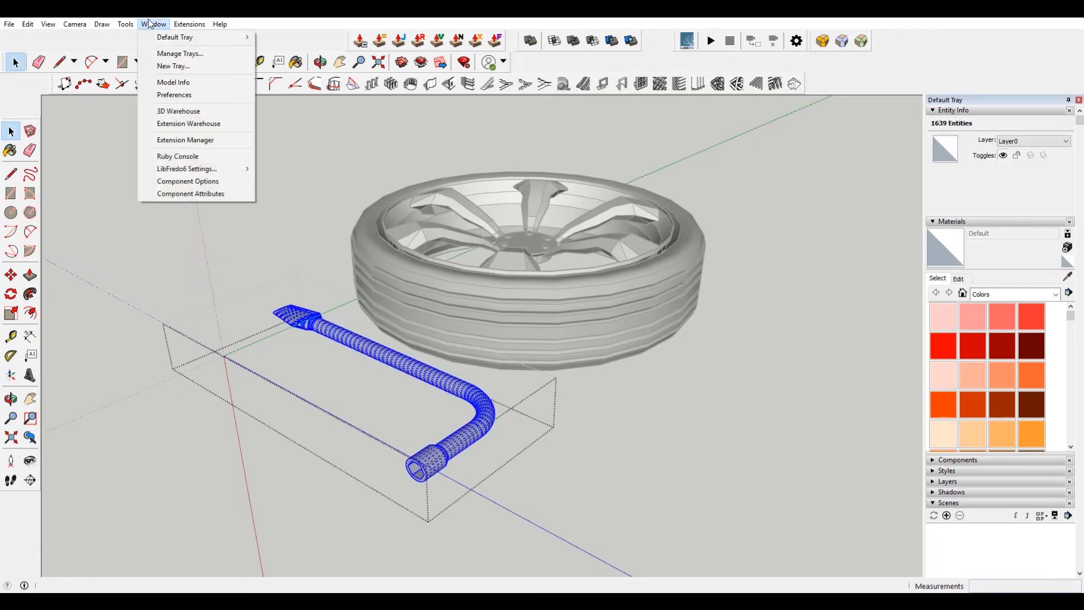
mouse_move(190, 27)
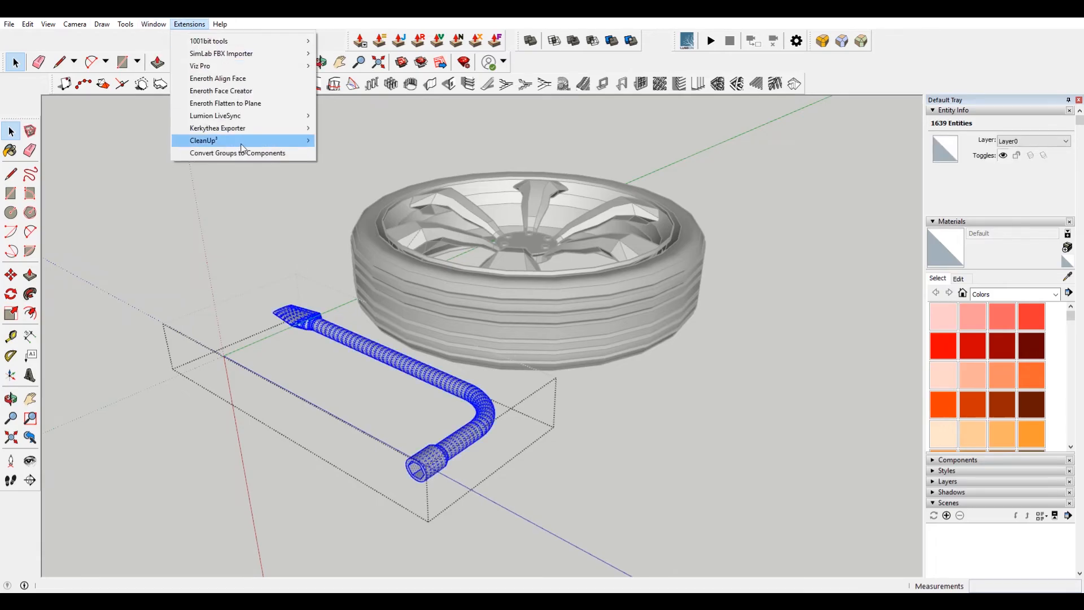
mouse_move(245, 148)
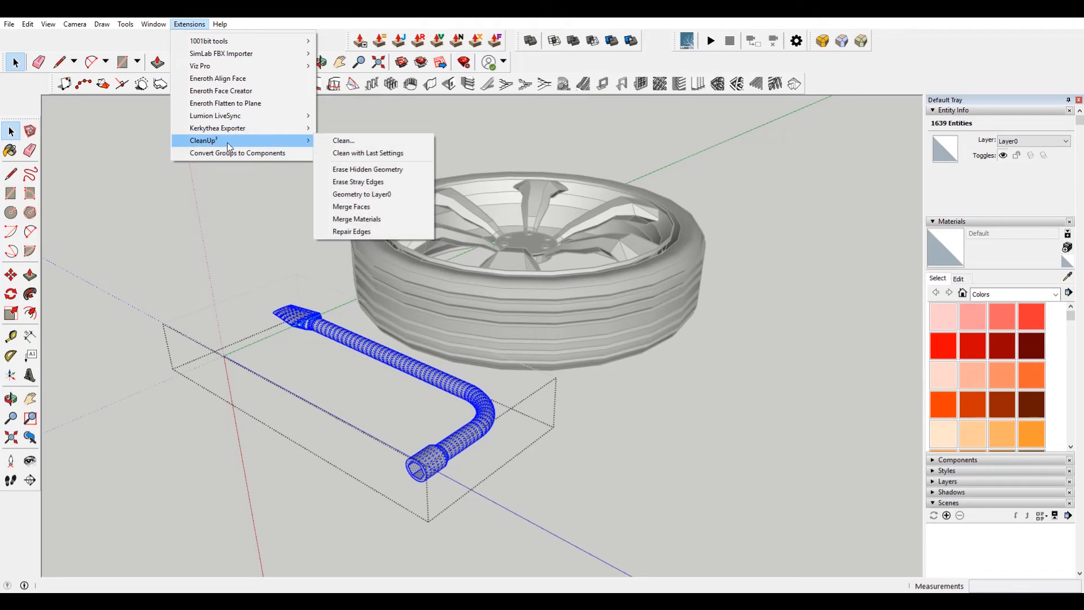
click(348, 140)
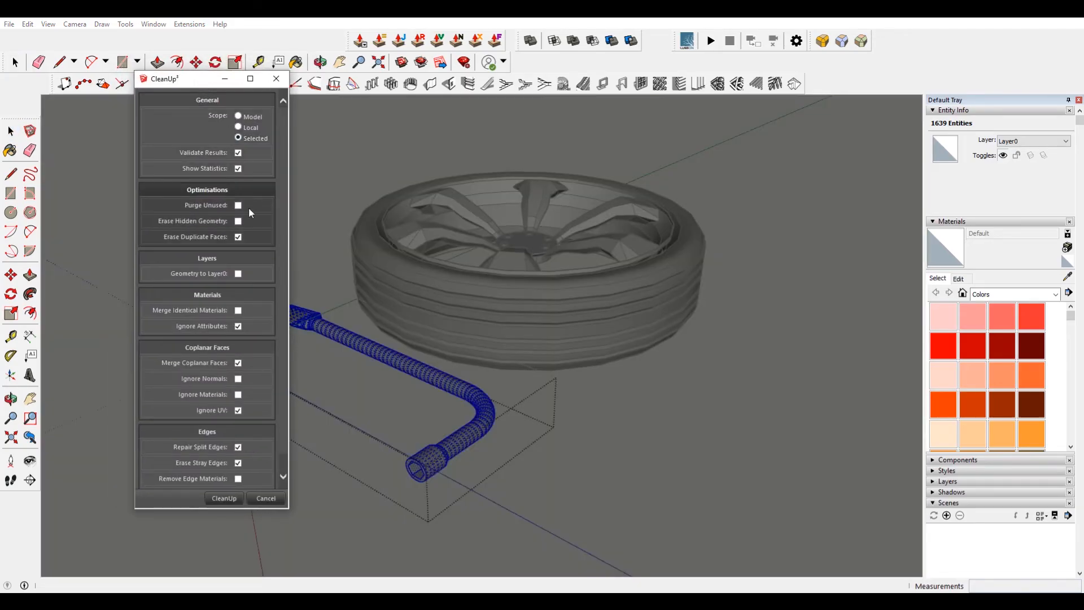
click(253, 141)
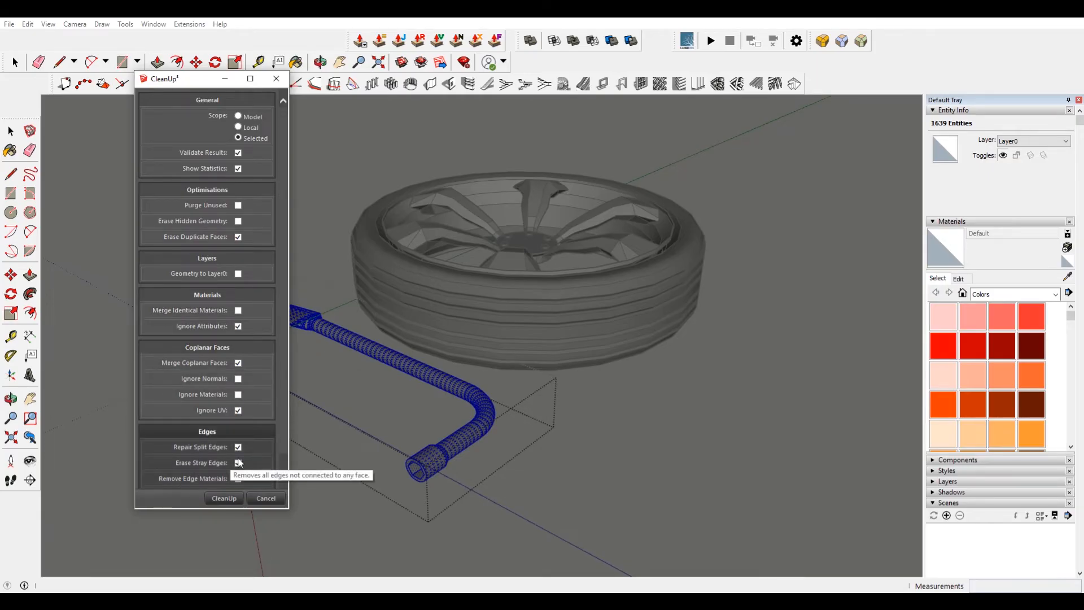
Step: Run the cleanup with Merge Coplanar Faces, Repair Split Edges and Erase Stray Edges enabled, and dismiss the reports
scroll(188, 432, down, 1)
click(238, 428)
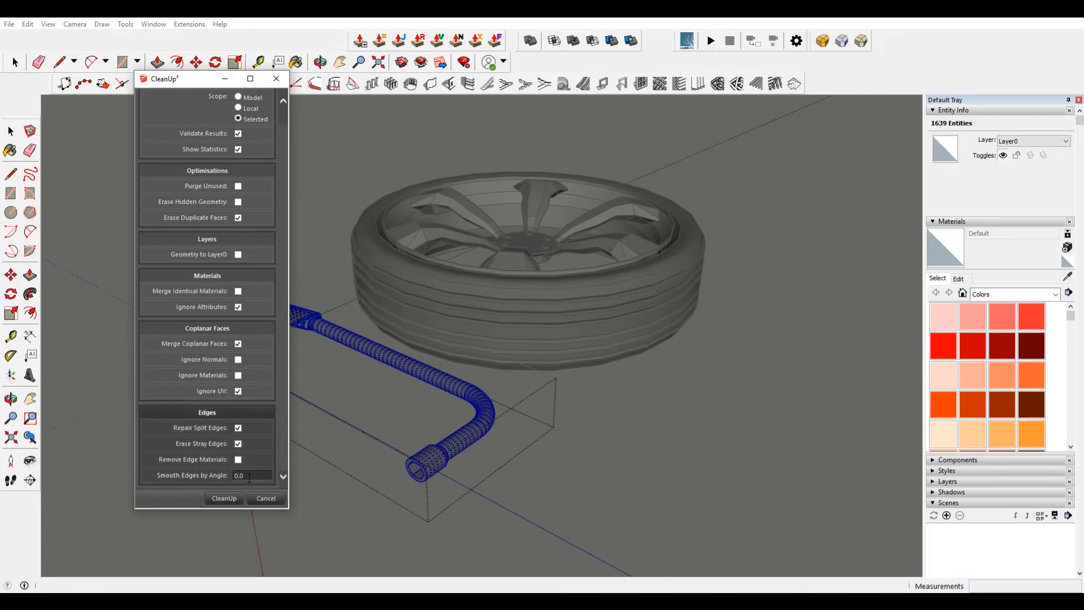
click(233, 499)
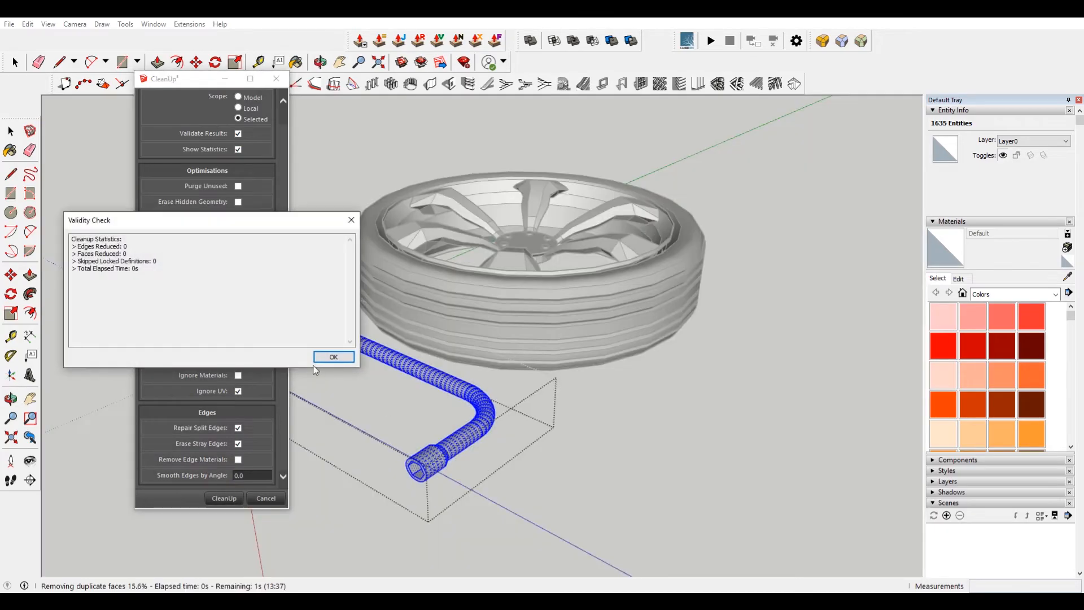
click(328, 358)
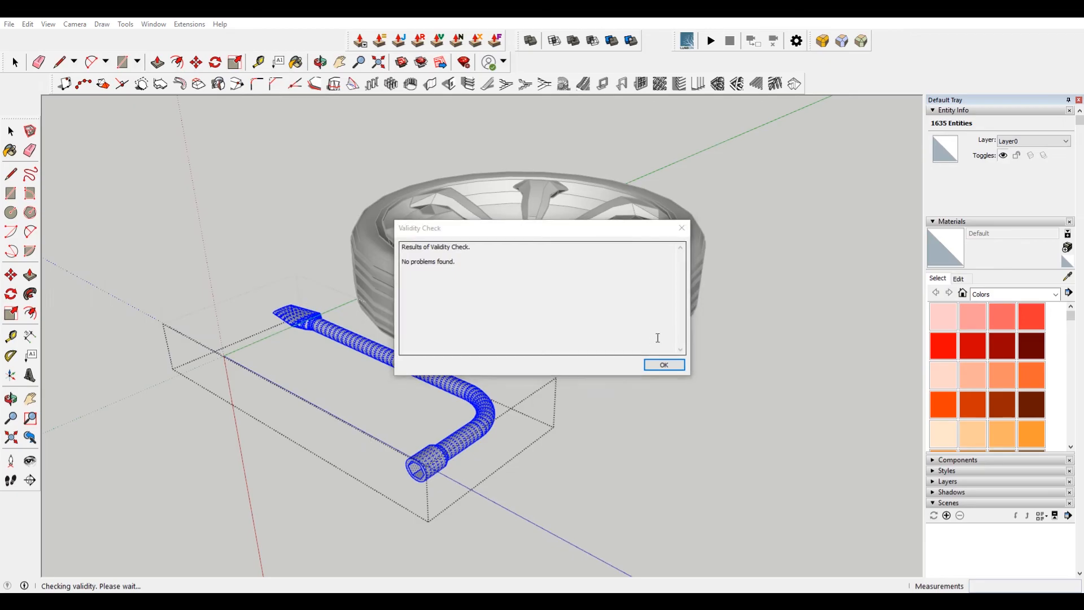
click(664, 365)
Step: Select all of the wrench's geometry again and reopen the CleanUp³ options
scroll(322, 388, up, 6)
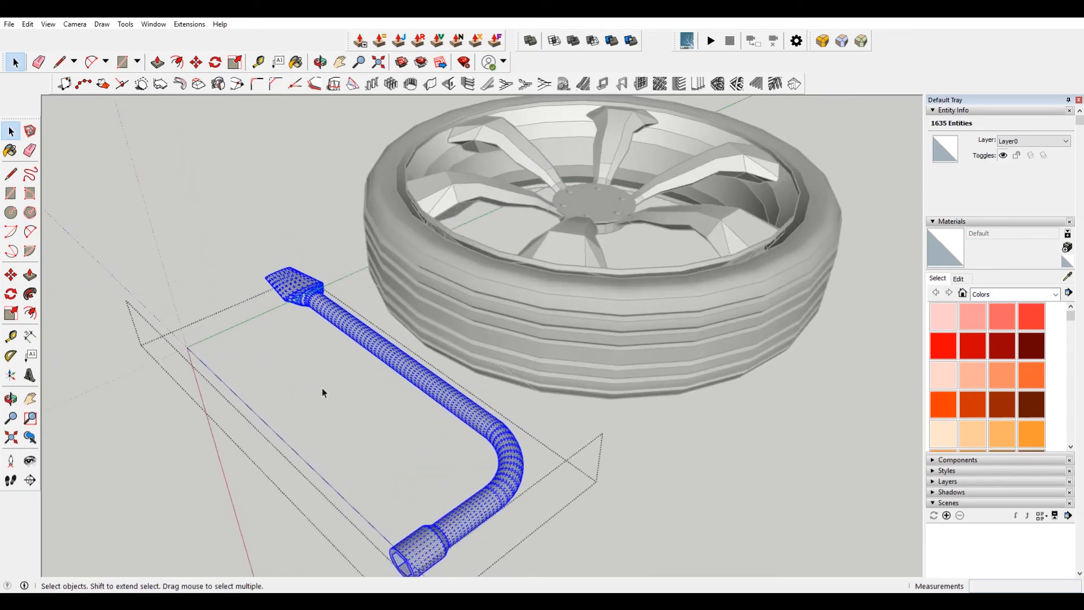
middle_drag(610, 378, 526, 412)
scroll(683, 264, up, 3)
scroll(621, 401, down, 5)
click(661, 397)
double_click(462, 377)
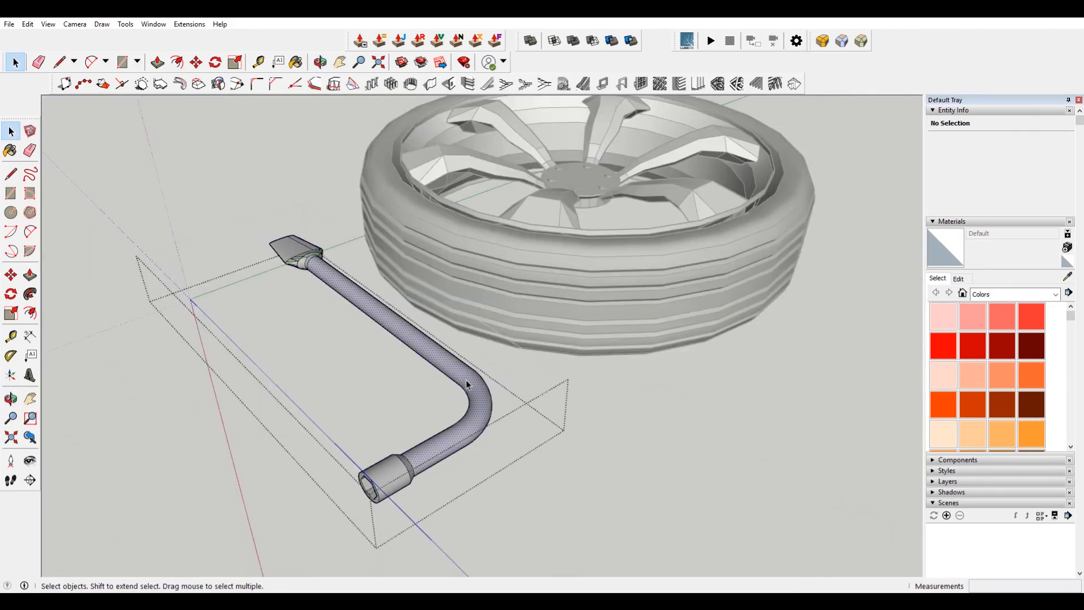
click(466, 380)
key(ctrl+a)
click(153, 24)
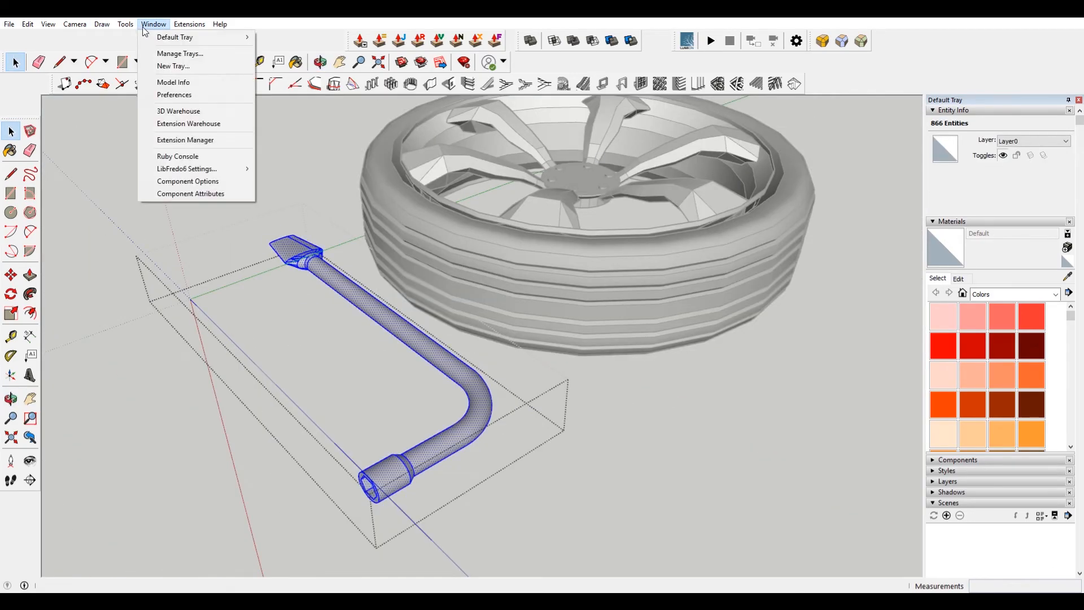
mouse_move(206, 140)
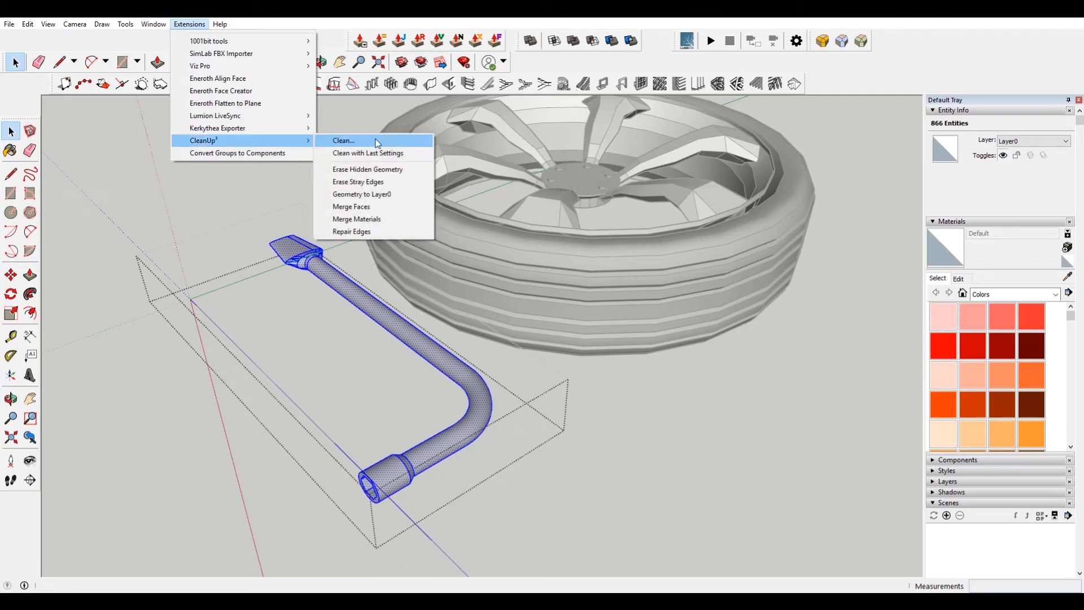
click(377, 142)
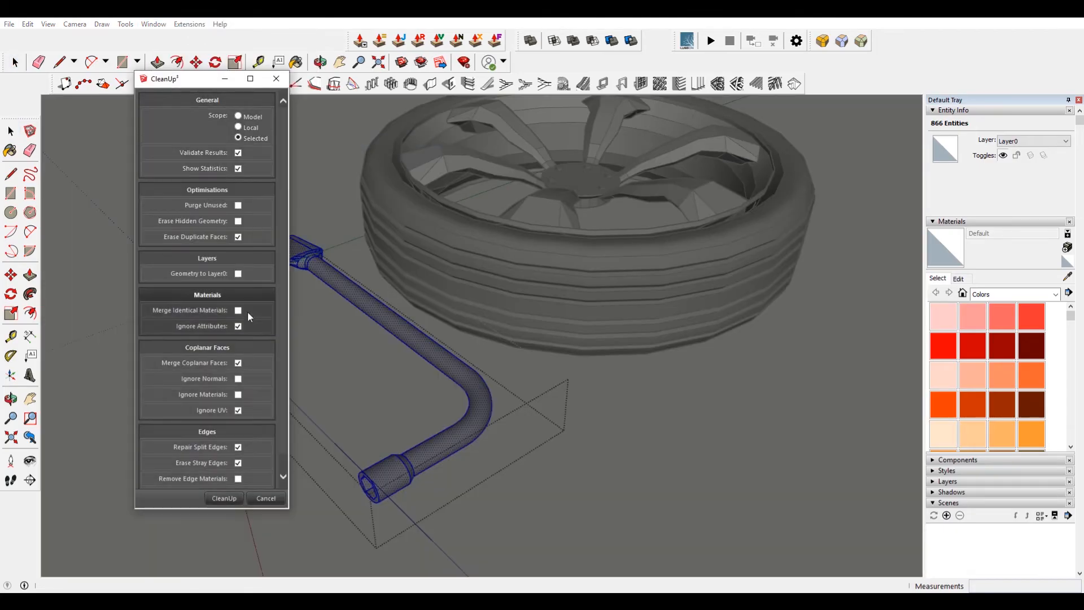
Step: Run CleanUp³ again on the selected geometry with the current options and dismiss both reports
scroll(248, 311, down, 1)
click(223, 496)
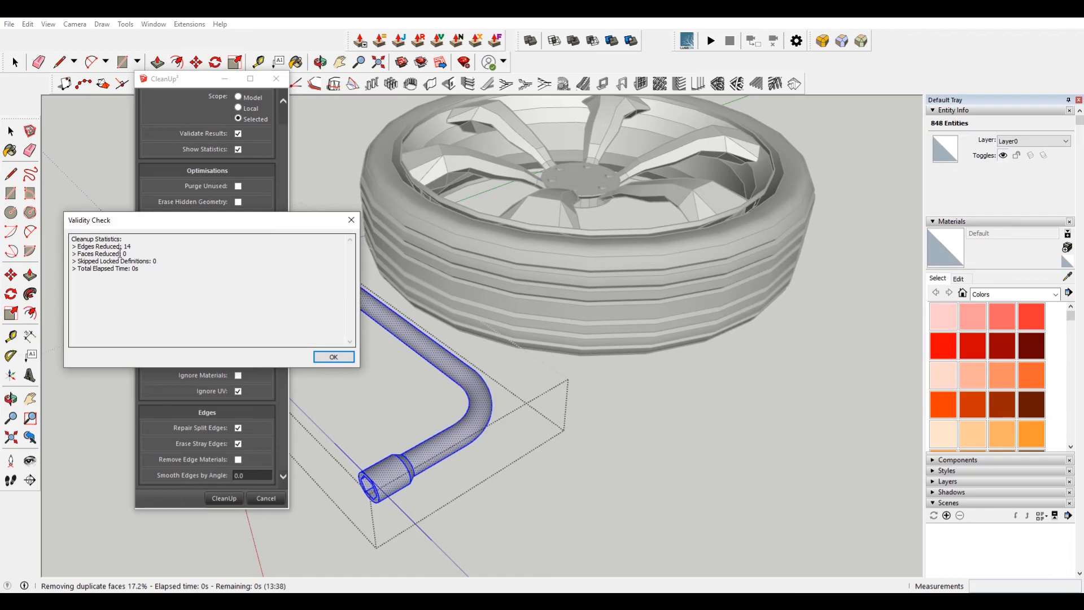
click(334, 357)
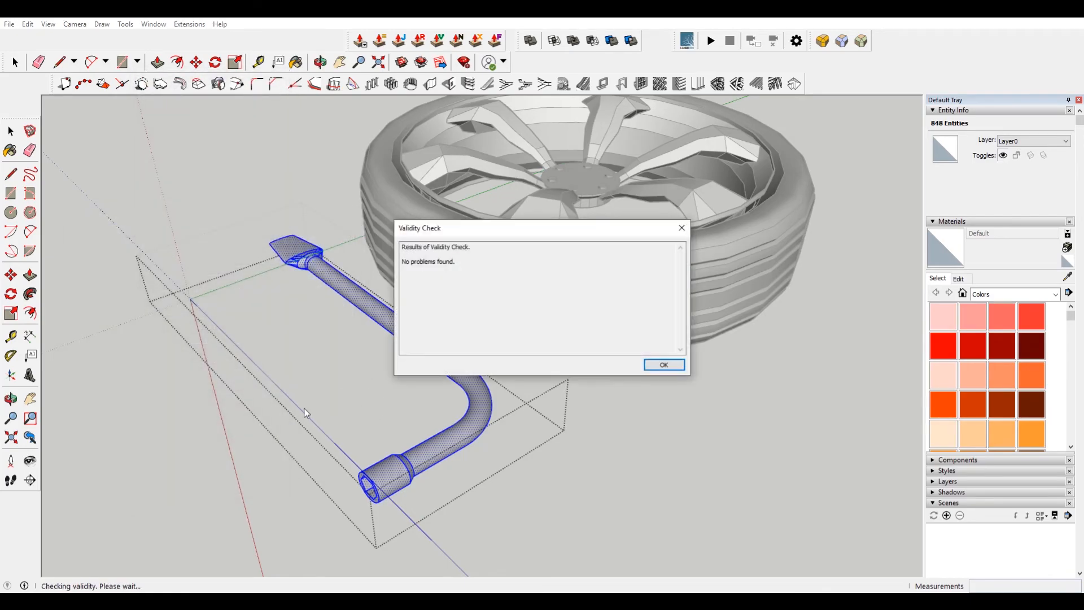
key(Return)
Step: Try deleting a piece of the wrench's geometry and undo the deletion
middle_drag(435, 339, 466, 249)
scroll(526, 295, up, 4)
middle_drag(526, 296, 486, 418)
click(373, 434)
scroll(371, 432, down, 2)
shift+middle_drag(371, 433, 458, 384)
key(Delete)
key(ctrl+z)
Step: Choose the Color B03 material, leave the Paint tool and close the wrench group
middle_drag(276, 328, 387, 269)
scroll(529, 310, up, 4)
click(592, 240)
click(998, 364)
scroll(721, 377, down, 7)
key(space)
click(762, 460)
middle_drag(721, 378, 642, 491)
shift+middle_drag(340, 390, 377, 320)
Step: Draw a rectangle on the ground beside the wrench's socket end and push/pull it up into a box
key(r)
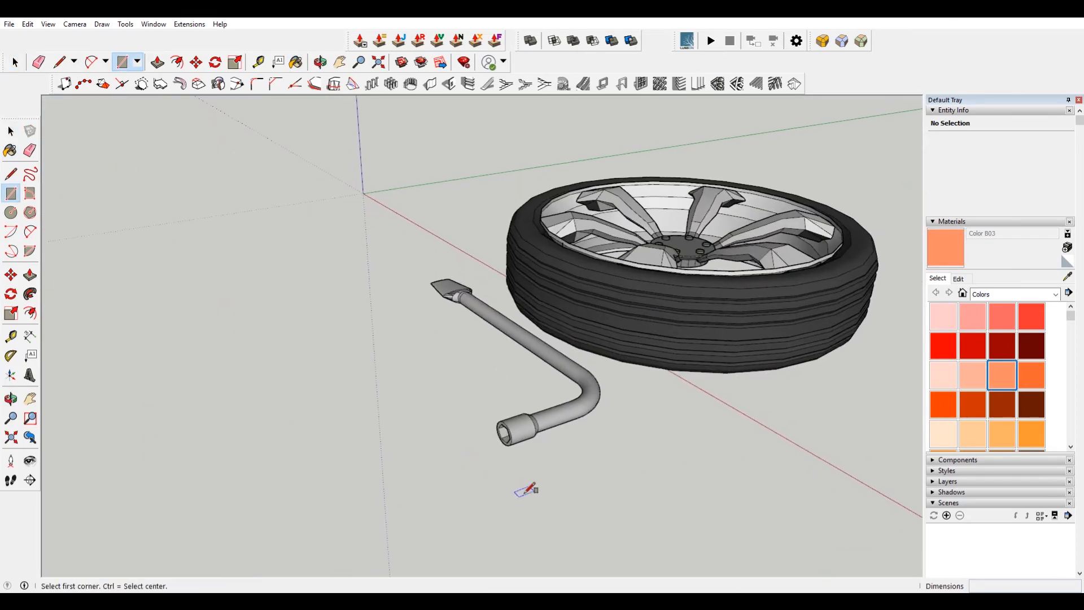
click(527, 493)
click(370, 424)
key(space)
key(p)
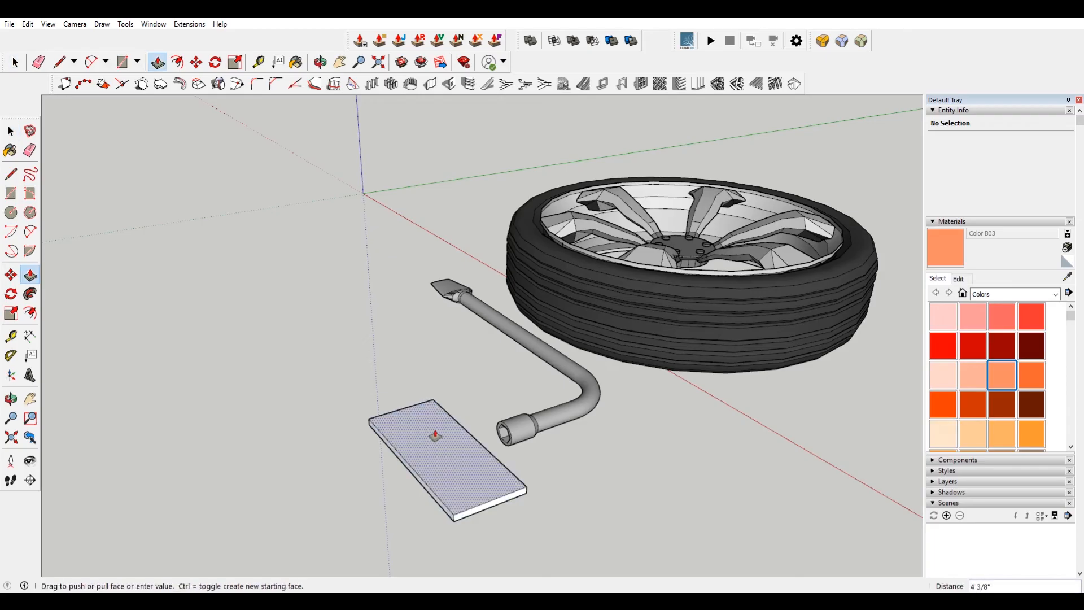
drag(431, 430, 423, 399)
Step: Select all of the new box's geometry and make it a group
key(o)
drag(629, 424, 361, 360)
key(space)
triple_click(362, 359)
right_click(361, 360)
click(435, 460)
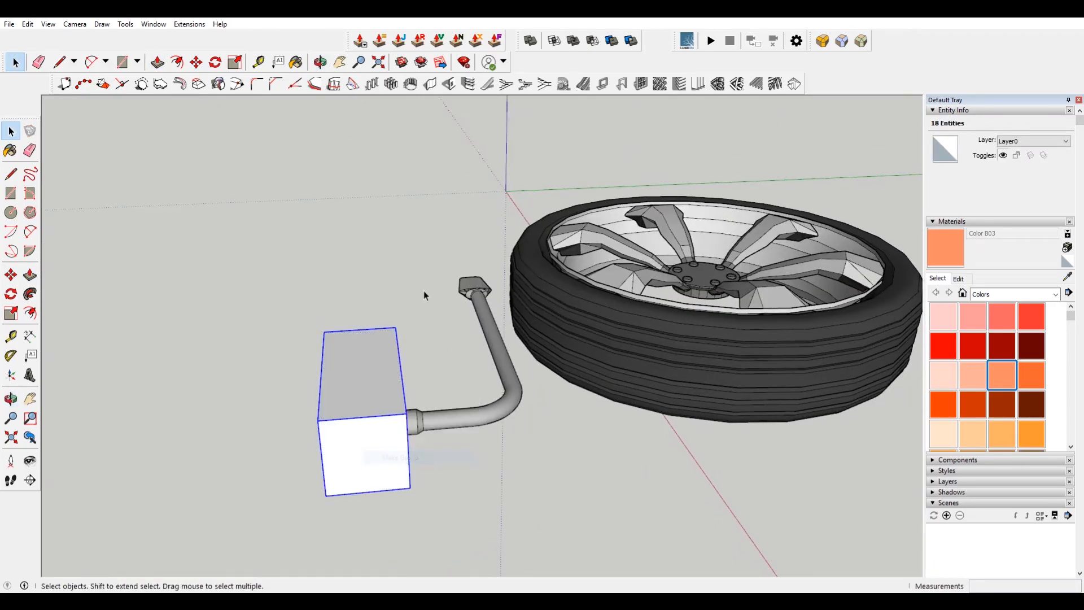
Step: Try to subtract the box group from the wrench with the Subtract solid tool
click(593, 41)
click(384, 377)
key(space)
Step: Open the wrench group and delete the hexagonal face in the socket recess and the circular inner face behind it
click(396, 370)
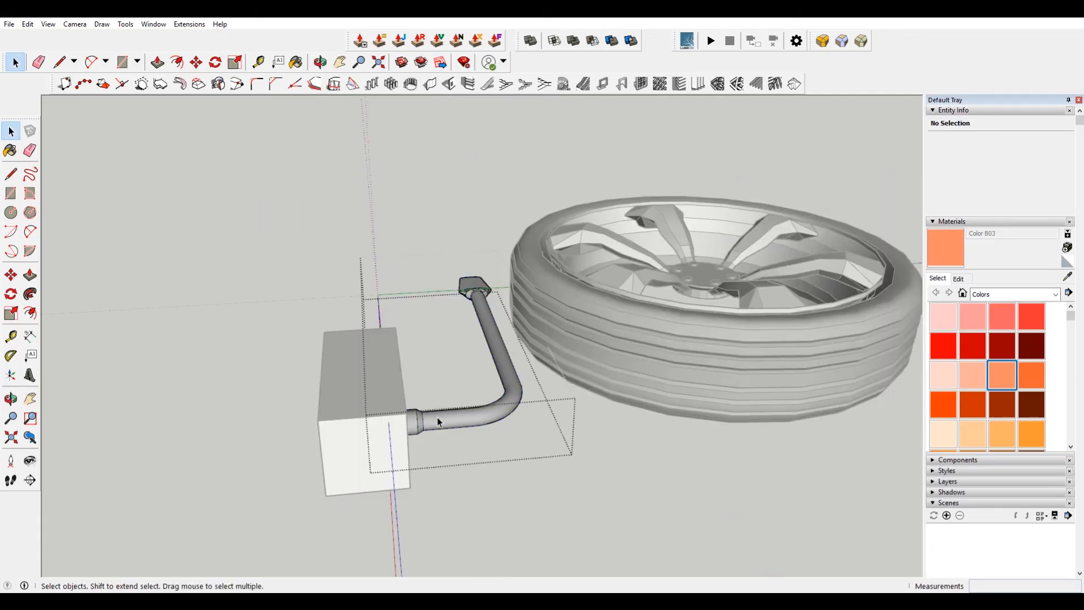
key(i)
scroll(598, 350, up, 5)
click(630, 358)
middle_drag(443, 414, 563, 363)
key(Delete)
triple_click(592, 351)
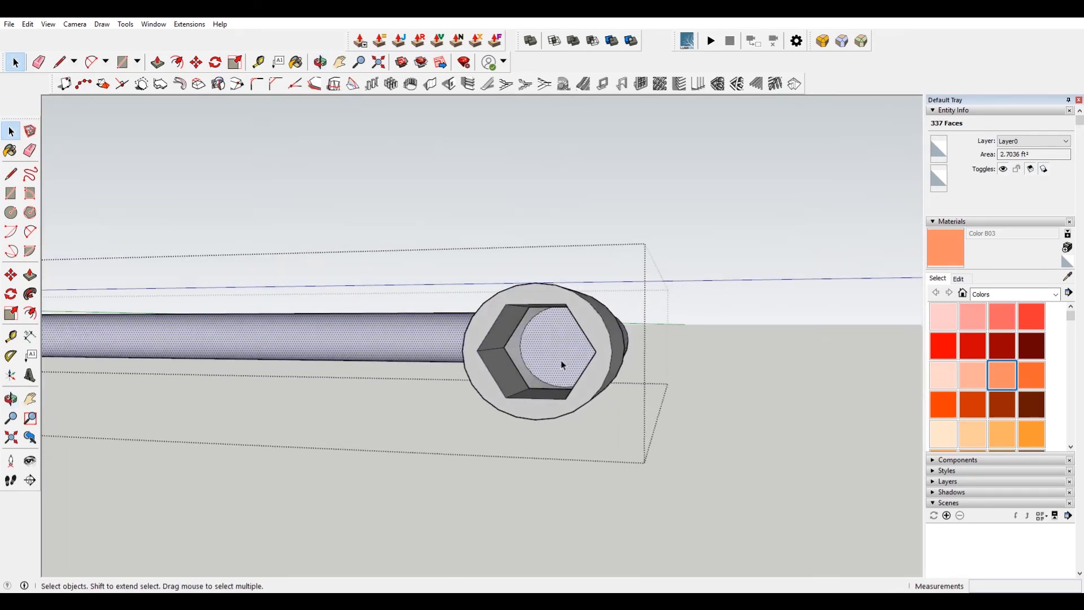
middle_drag(322, 246, 406, 349)
key(Delete)
middle_drag(562, 304, 508, 316)
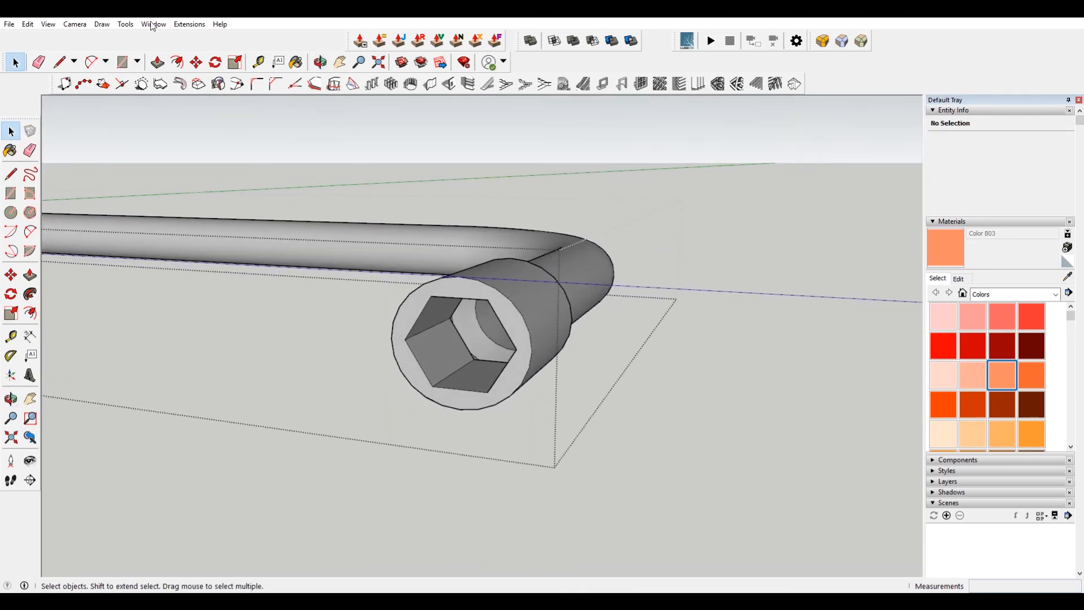
Step: Paste the copied geometry in place at the socket end and delete the pasted entities
click(48, 25)
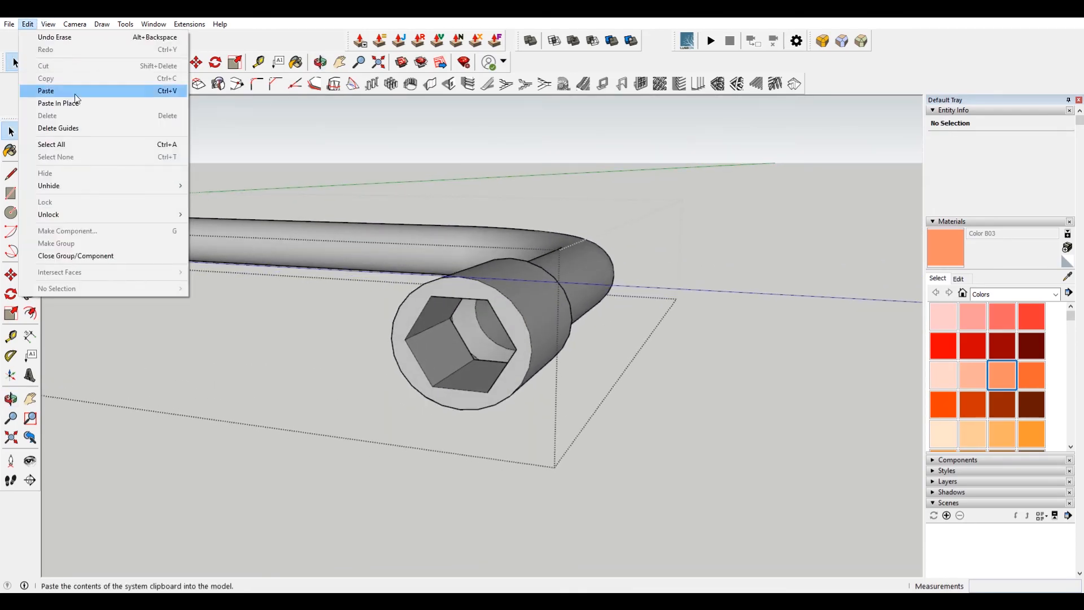
click(79, 103)
scroll(235, 288, down, 5)
middle_drag(254, 288, 339, 328)
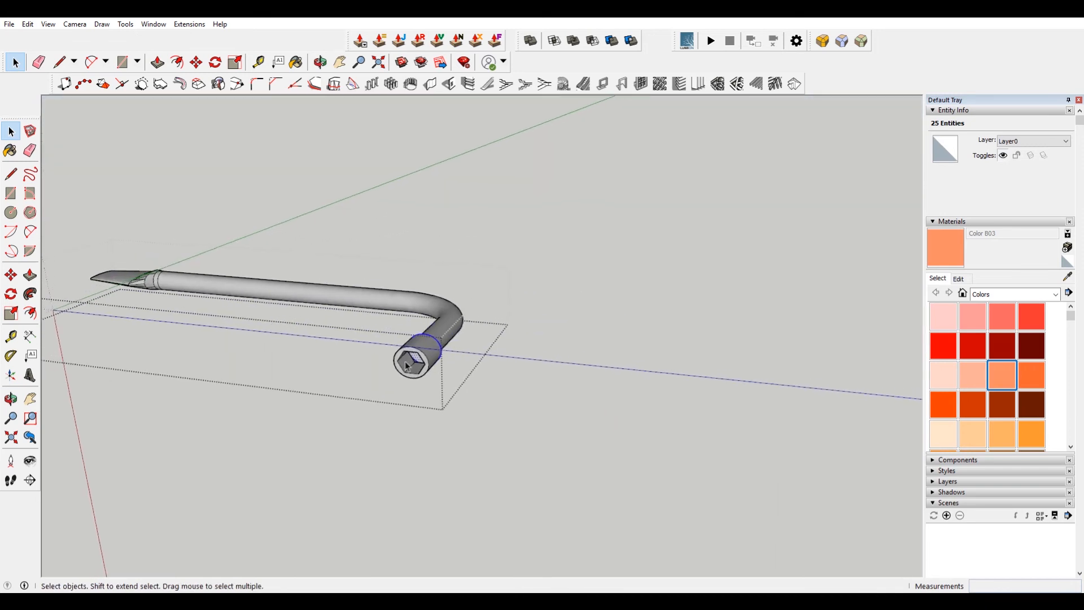
scroll(424, 375, up, 3)
scroll(425, 375, up, 2)
key(Delete)
middle_drag(418, 336, 588, 255)
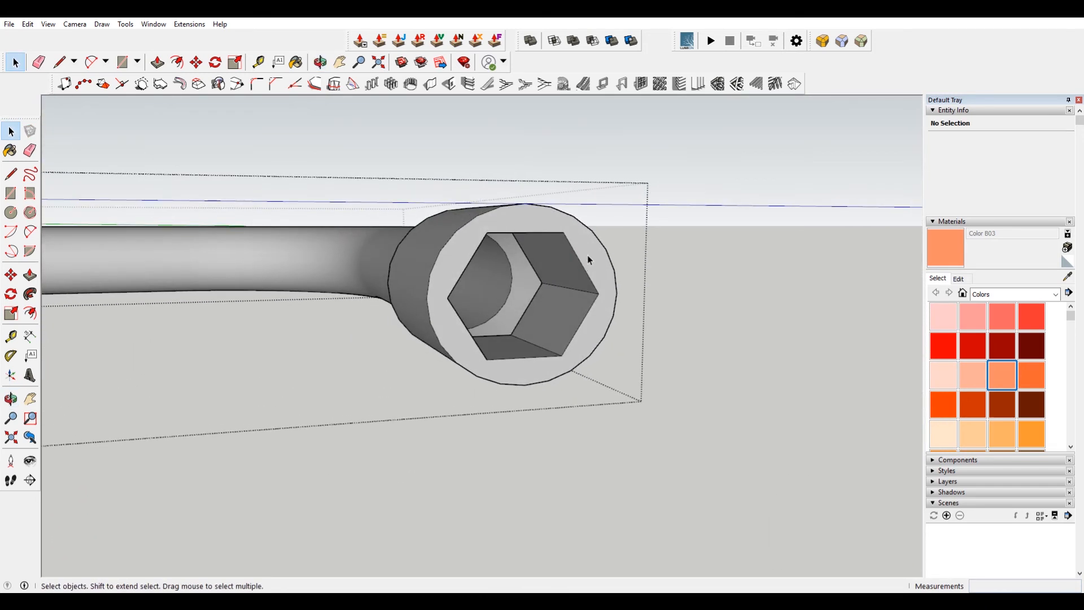
Step: Draw an edge with the Line tool at the bottom of the socket recess
scroll(565, 260, up, 3)
scroll(541, 296, up, 5)
key(l)
click(549, 282)
click(456, 440)
scroll(514, 316, down, 10)
key(space)
Step: Paste the copied blade surface in place on the wrench's flat end and clear the selection
shift+middle_drag(335, 288, 635, 334)
scroll(818, 318, up, 5)
scroll(818, 318, down, 1)
mouse_move(797, 327)
middle_down()
mouse_move(695, 417)
mouse_move(673, 325)
mouse_move(772, 249)
mouse_move(663, 346)
mouse_move(692, 327)
mouse_move(697, 343)
mouse_move(717, 317)
mouse_move(700, 337)
mouse_move(813, 305)
mouse_move(751, 330)
mouse_move(644, 341)
mouse_move(675, 327)
mouse_move(496, 372)
mouse_move(531, 333)
middle_up()
click(693, 364)
click(664, 346)
click(27, 24)
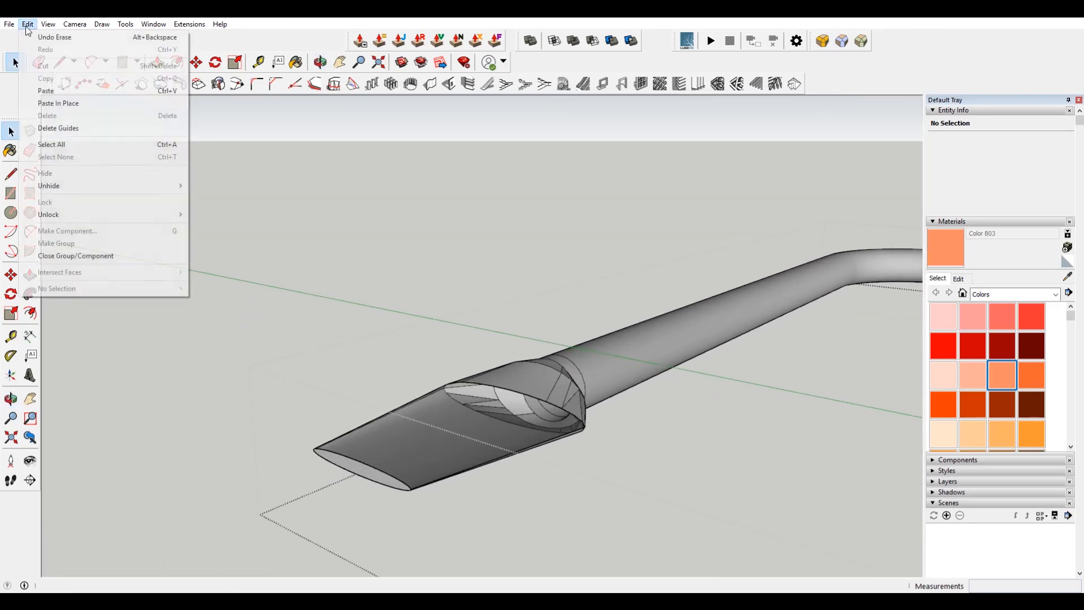
click(101, 104)
mouse_move(554, 389)
middle_down()
mouse_move(481, 394)
mouse_move(327, 490)
middle_up()
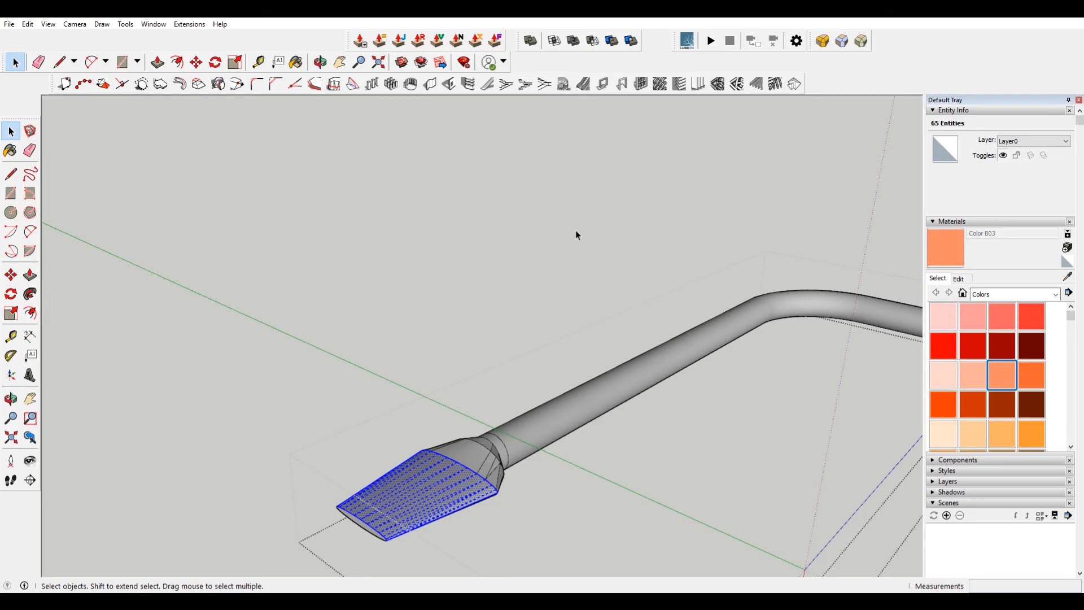
click(576, 231)
Step: Subtract the box from the wrench with the Subtract solid tool, look over the result and undo the operation
scroll(632, 257, down, 2)
middle_drag(632, 257, 441, 297)
scroll(307, 348, down, 1)
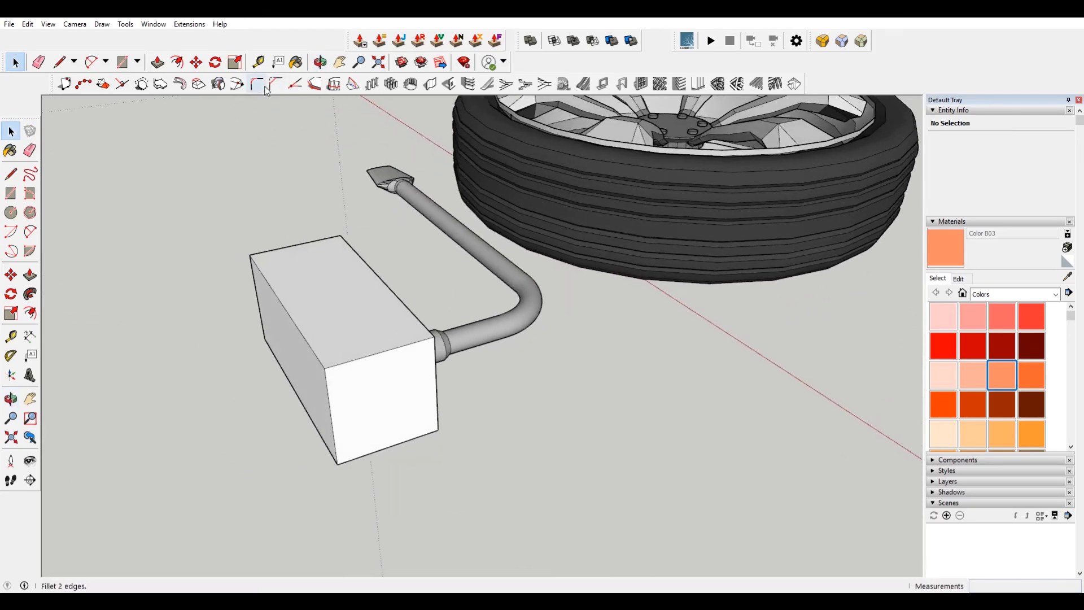
click(593, 43)
click(328, 320)
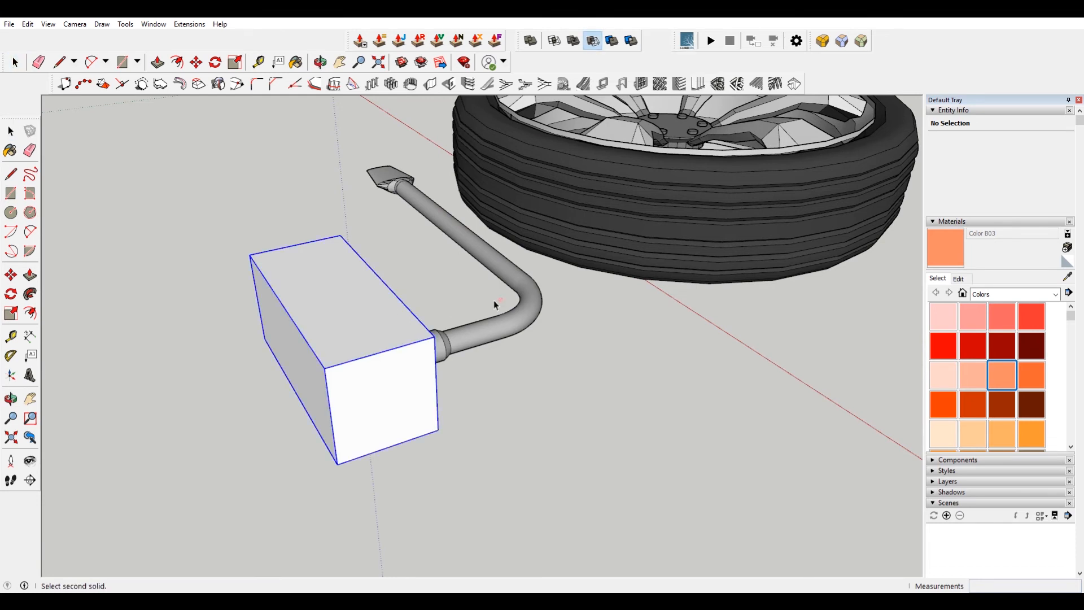
click(526, 293)
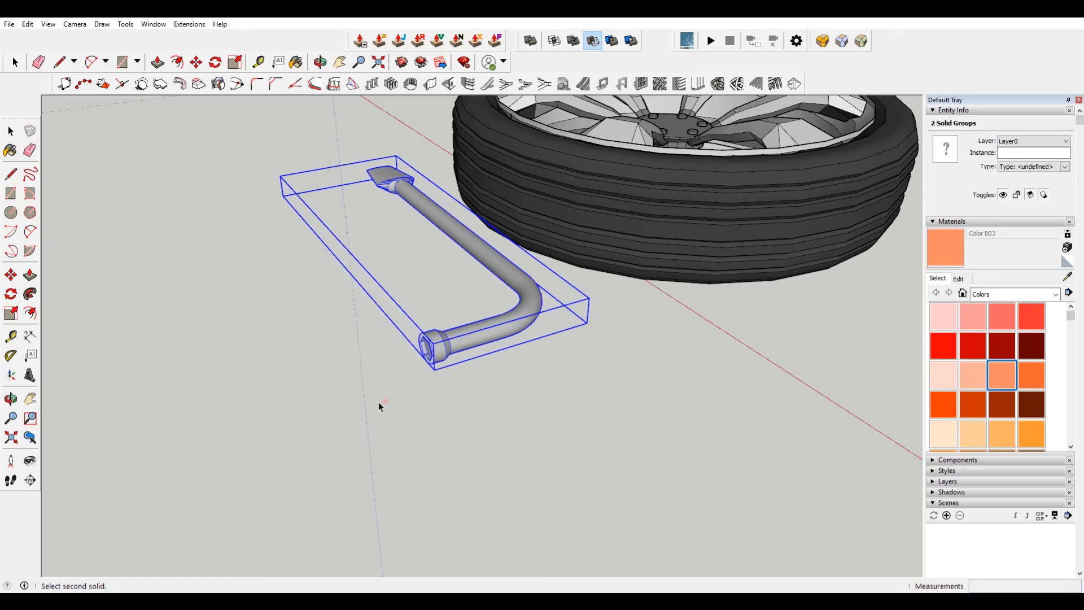
middle_drag(424, 419, 556, 374)
key(ctrl+z)
middle_drag(740, 301, 541, 266)
Step: Open the box group, draw a stray edge across its top face and close the group
click(535, 275)
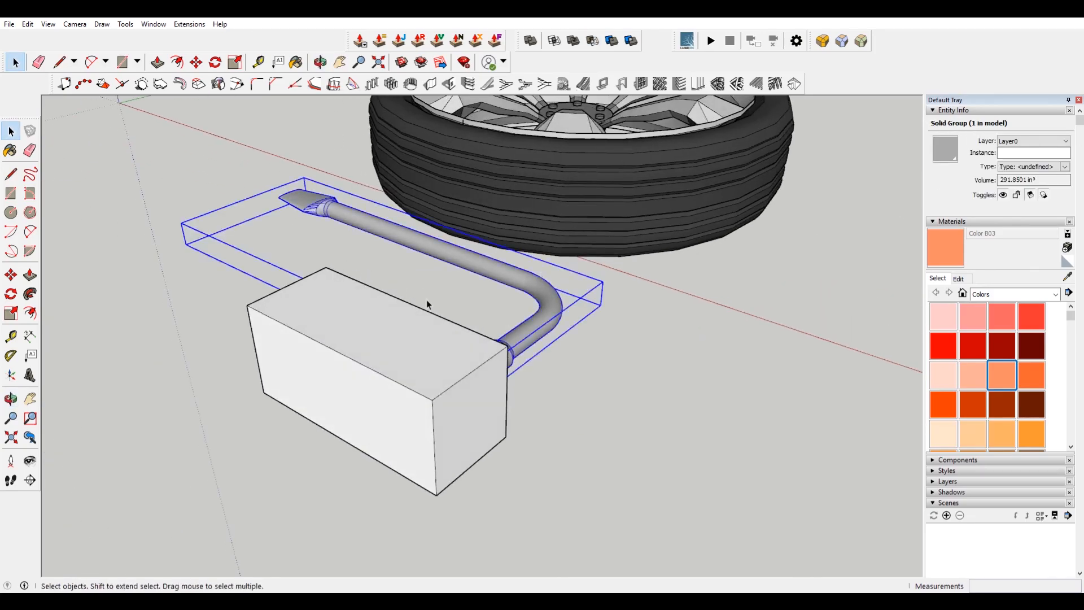
double_click(424, 382)
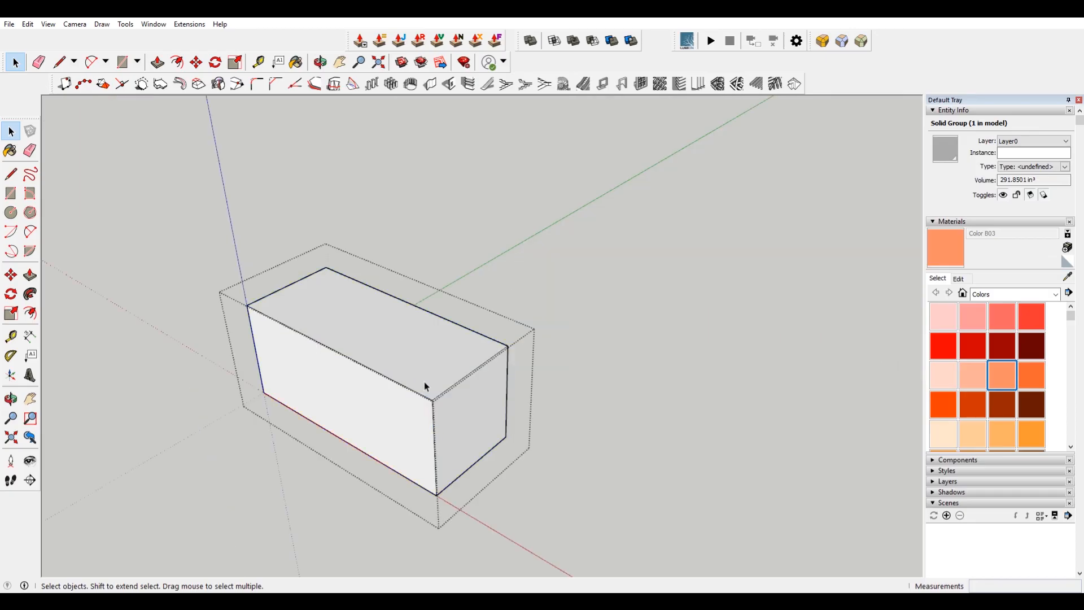
key(l)
click(420, 374)
click(390, 339)
key(Escape)
key(space)
click(604, 313)
Step: Compare the Entity Info of the box group and the wrench group, highlighting the wrench's Volume value
click(505, 356)
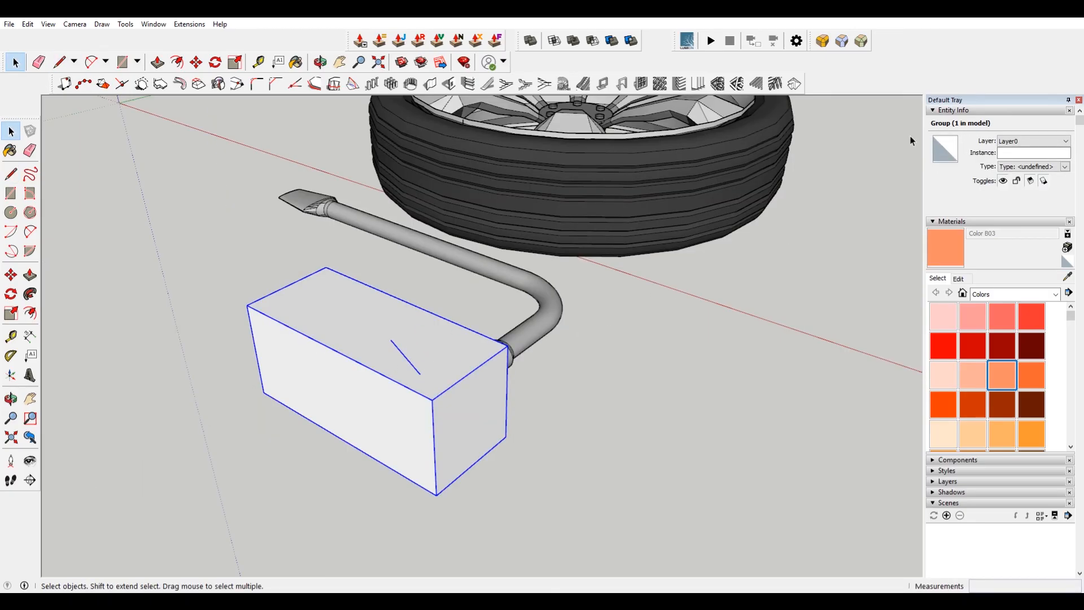
click(544, 293)
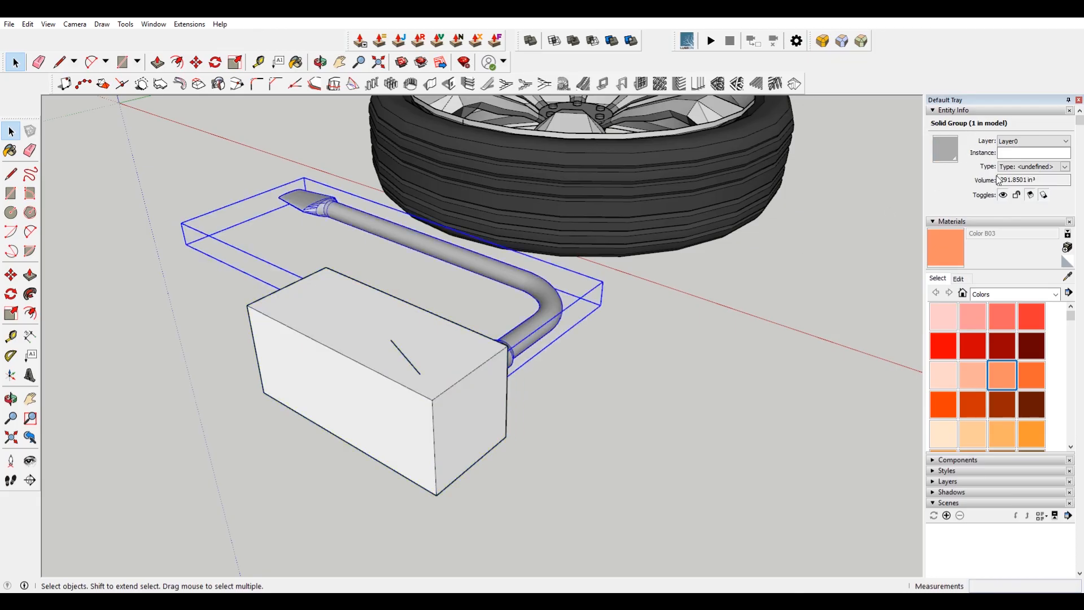
drag(1001, 179, 1048, 180)
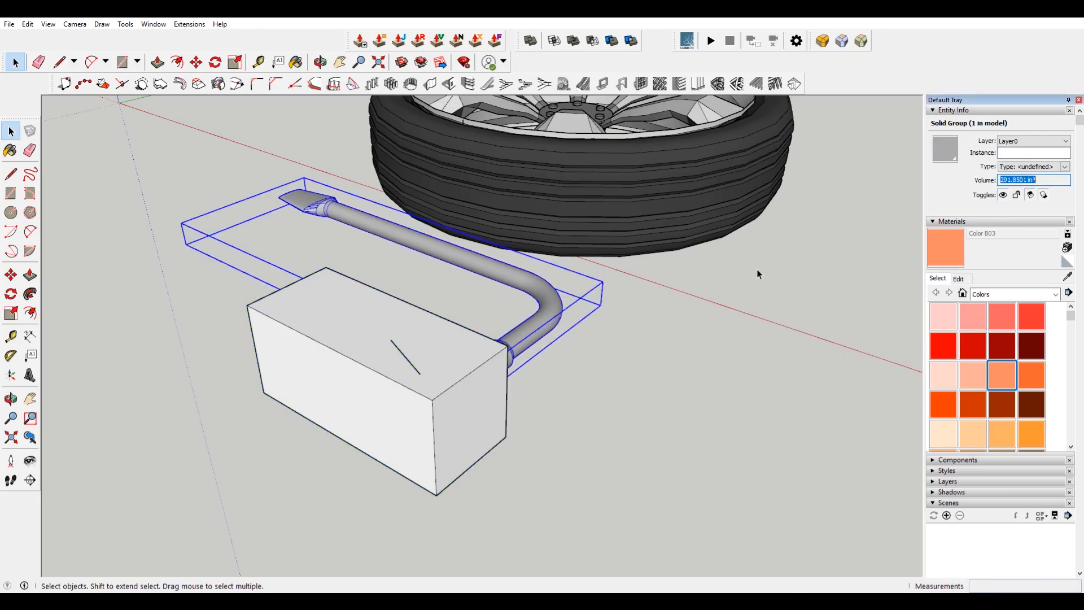